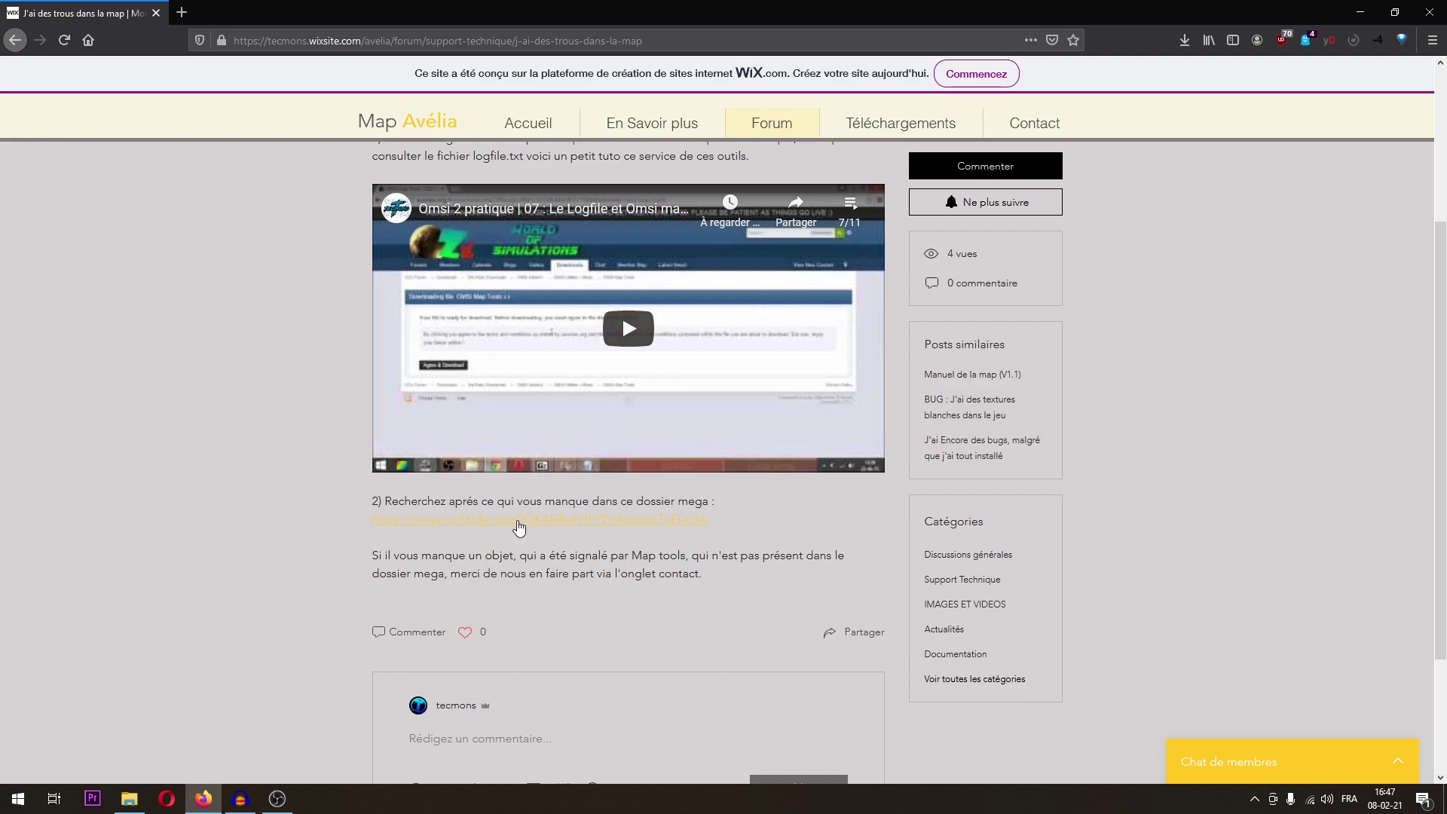
# - View the linked MEGA folder of missing elements, and look through the categories on the Avélia forum's home page
pyautogui.click(518, 522)
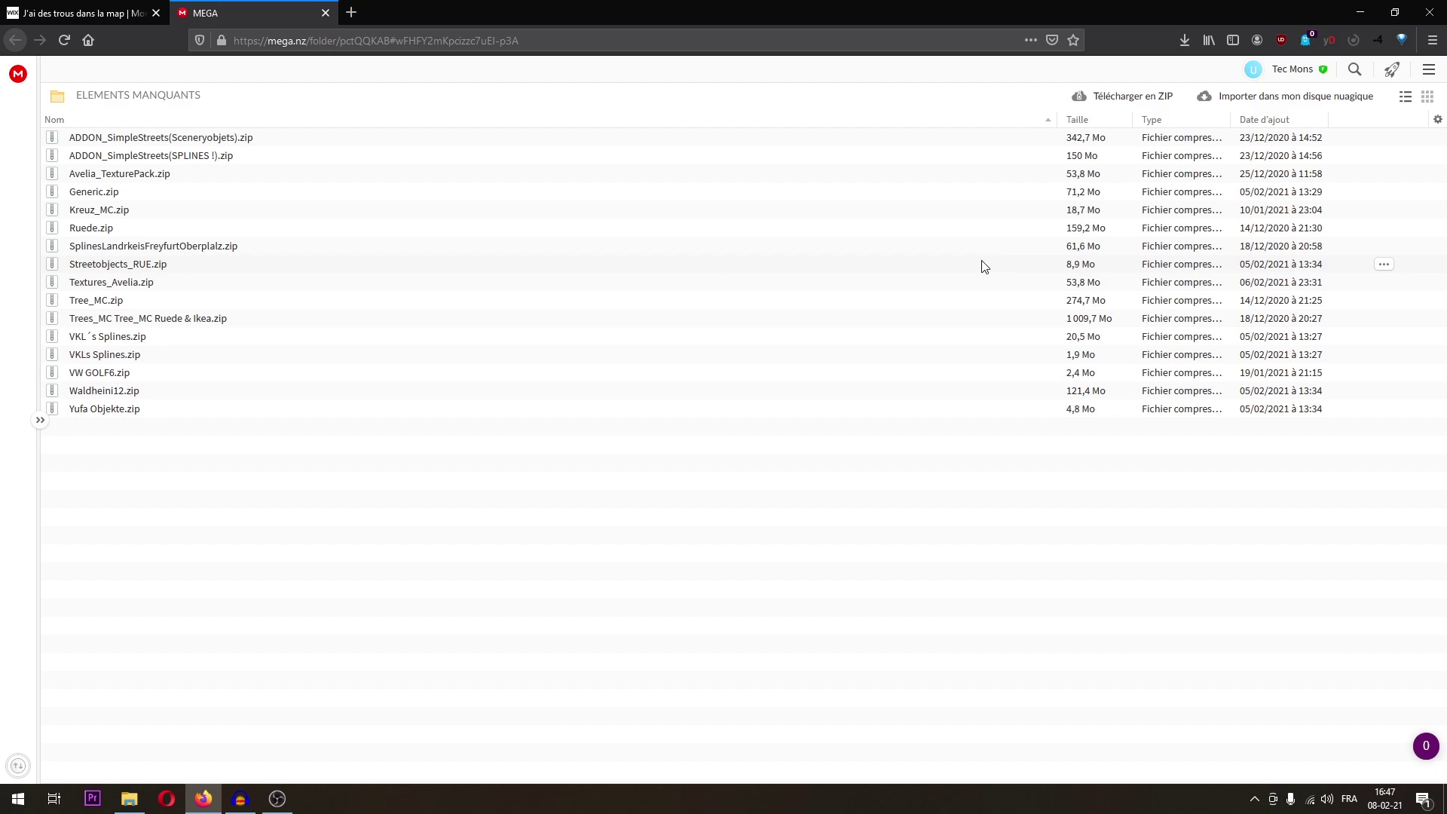
pyautogui.click(326, 13)
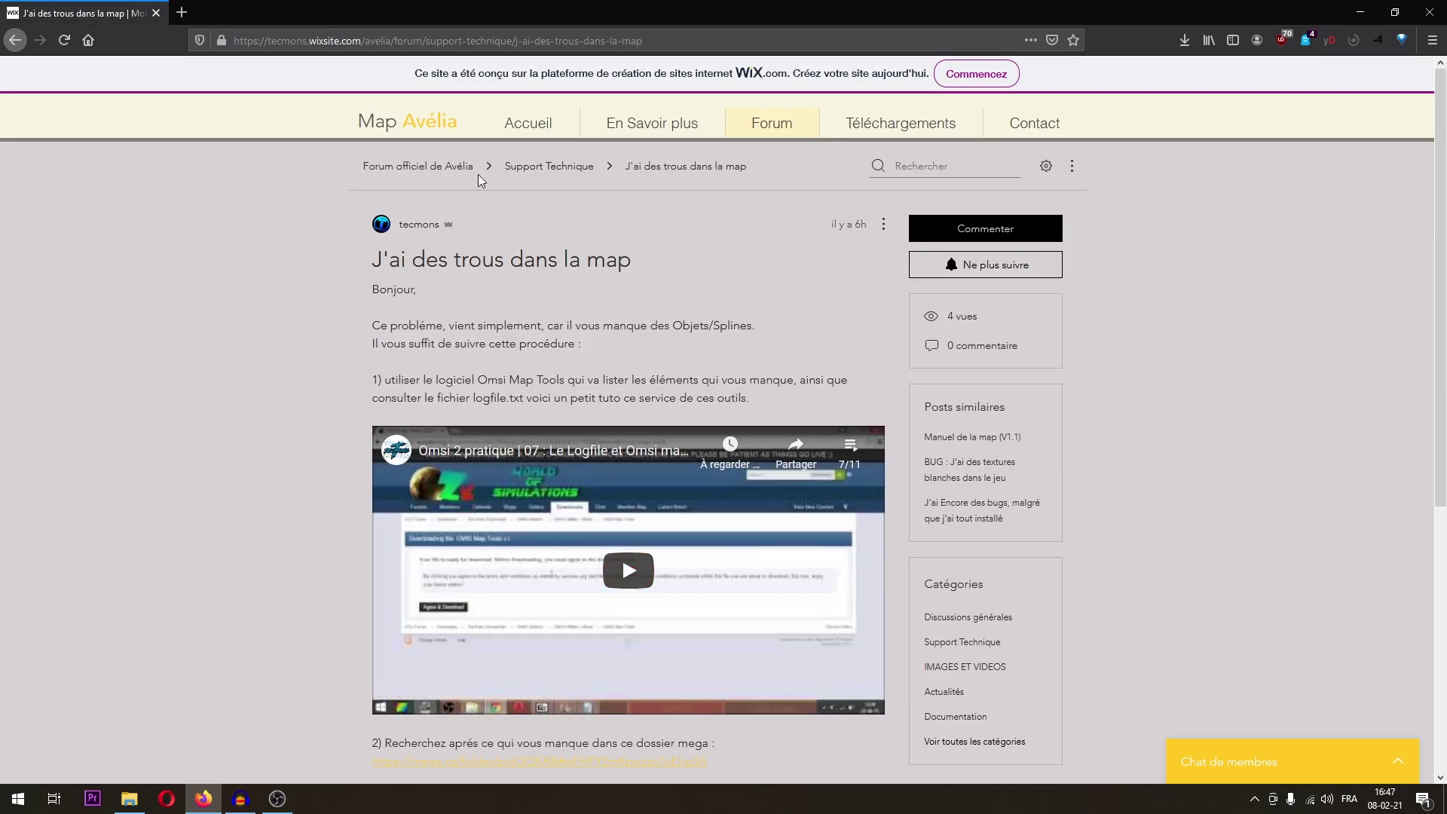
pyautogui.click(461, 168)
pyautogui.scroll(-5, 1082, 340)
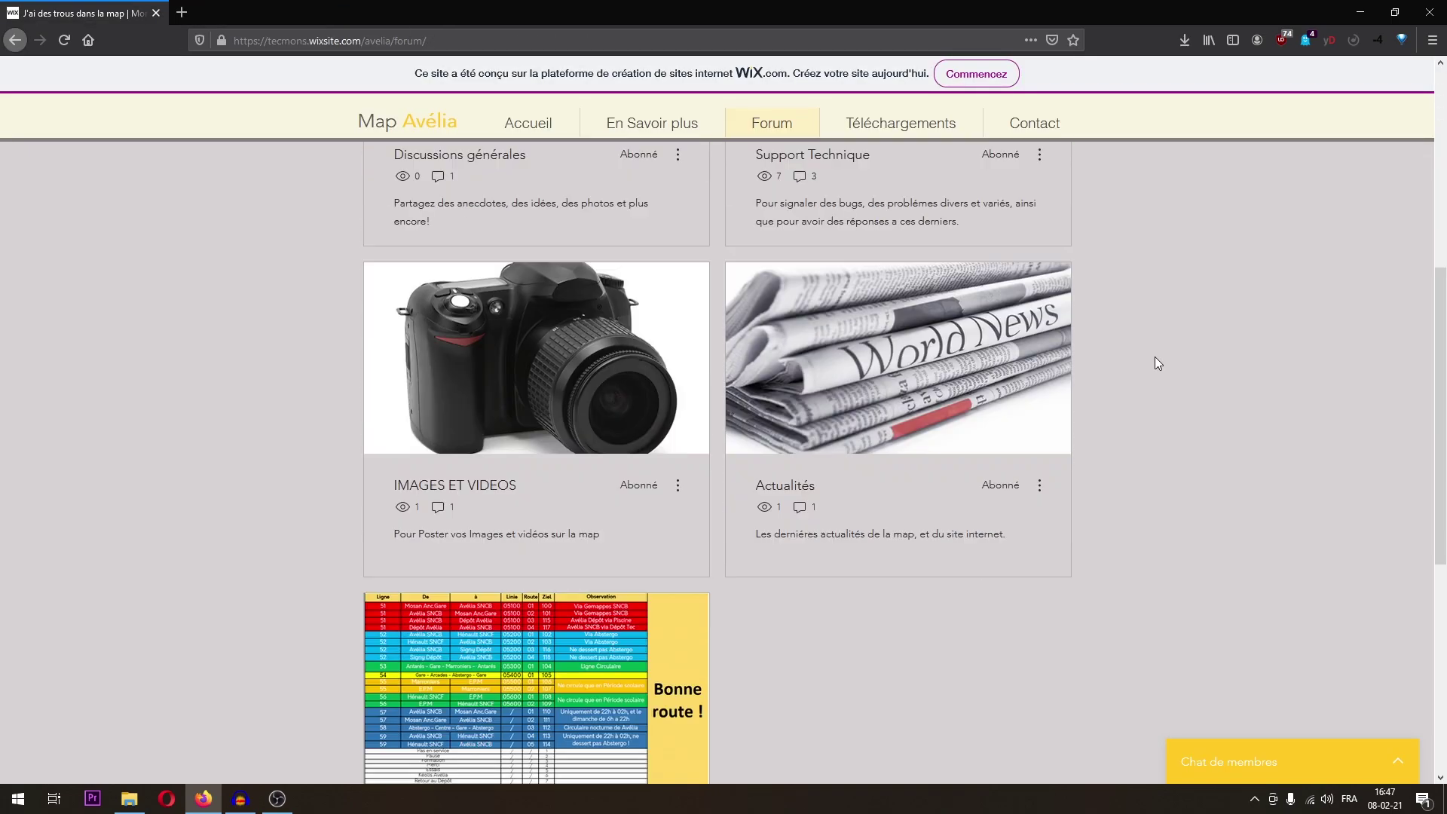
pyautogui.scroll(-3, 1165, 354)
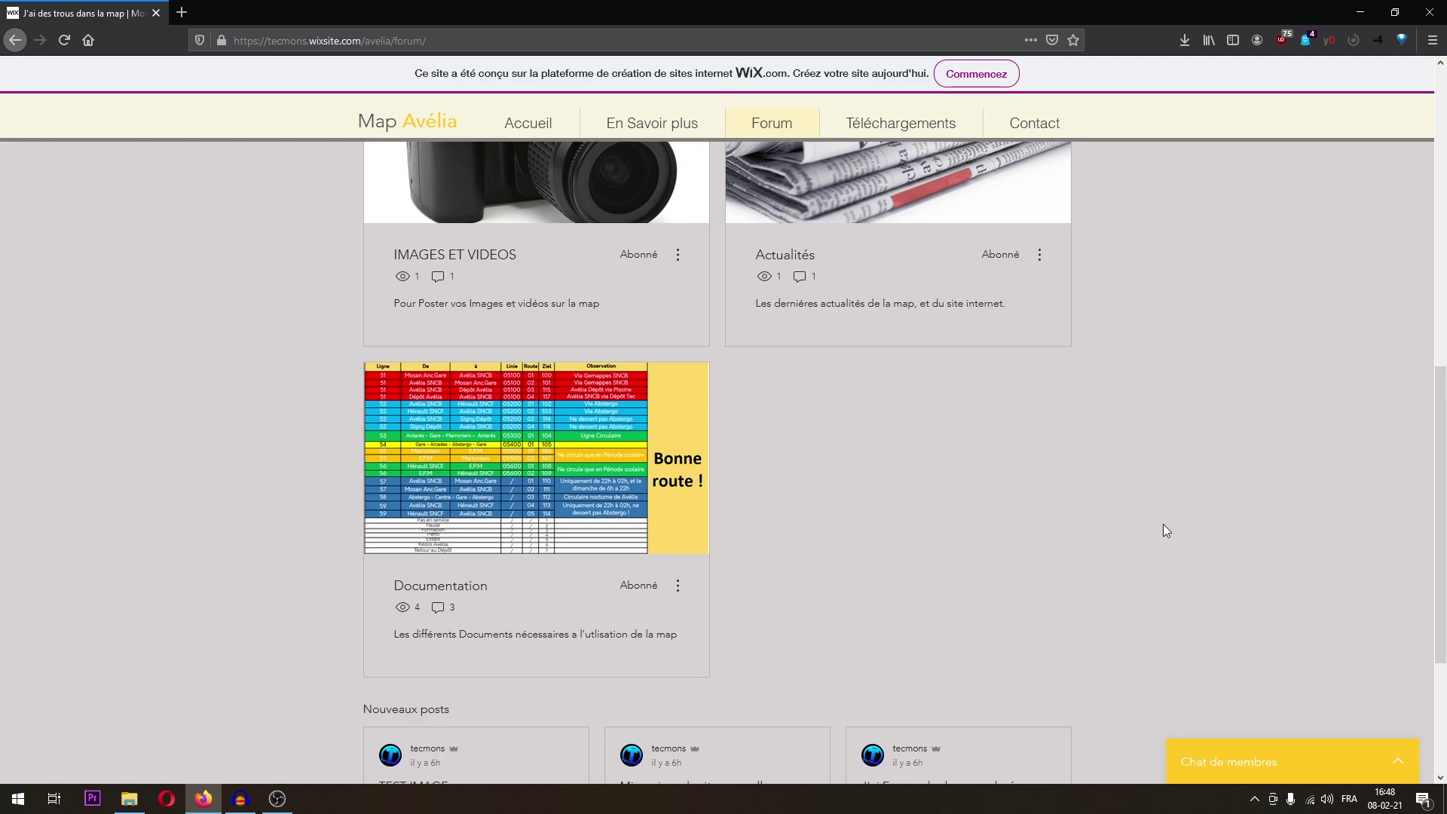
pyautogui.scroll(8, 1164, 523)
pyautogui.scroll(1, 1147, 494)
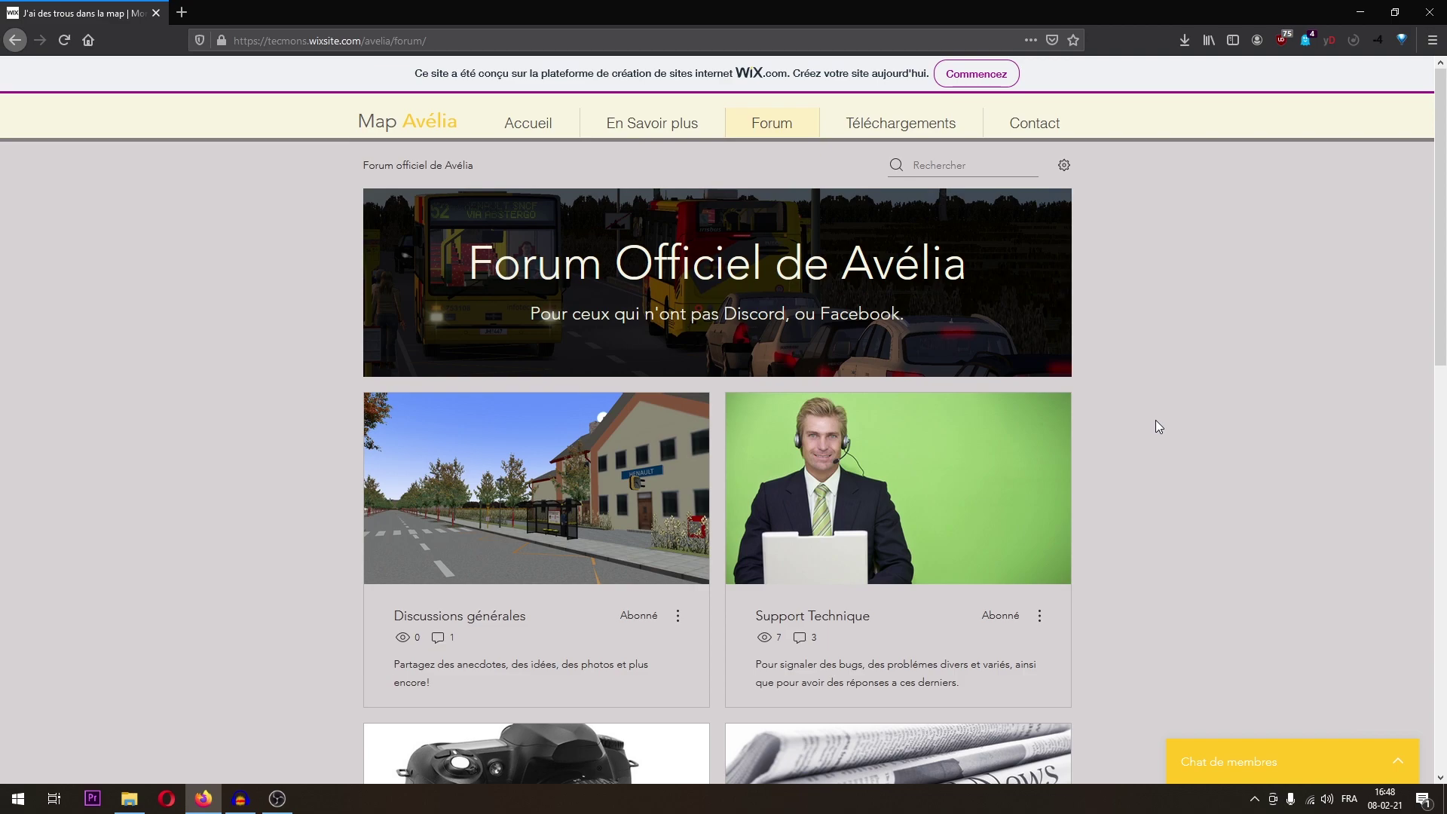
# - Open the downloaded archive Omsi2_AveliaV1.1FullPackage.zip from the browser's full download history
pyautogui.click(1186, 40)
pyautogui.click(997, 118)
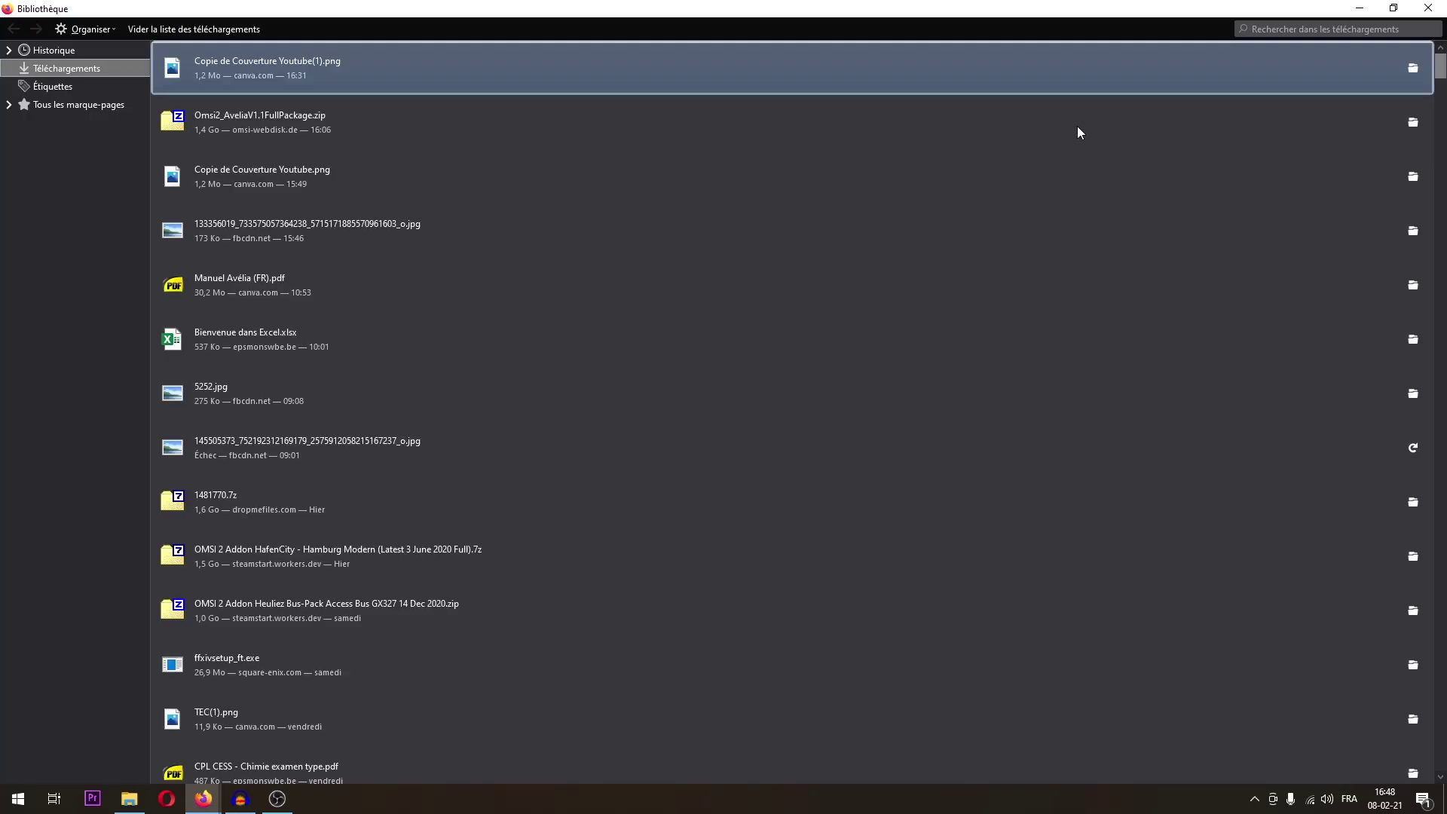
pyautogui.doubleClick(466, 148)
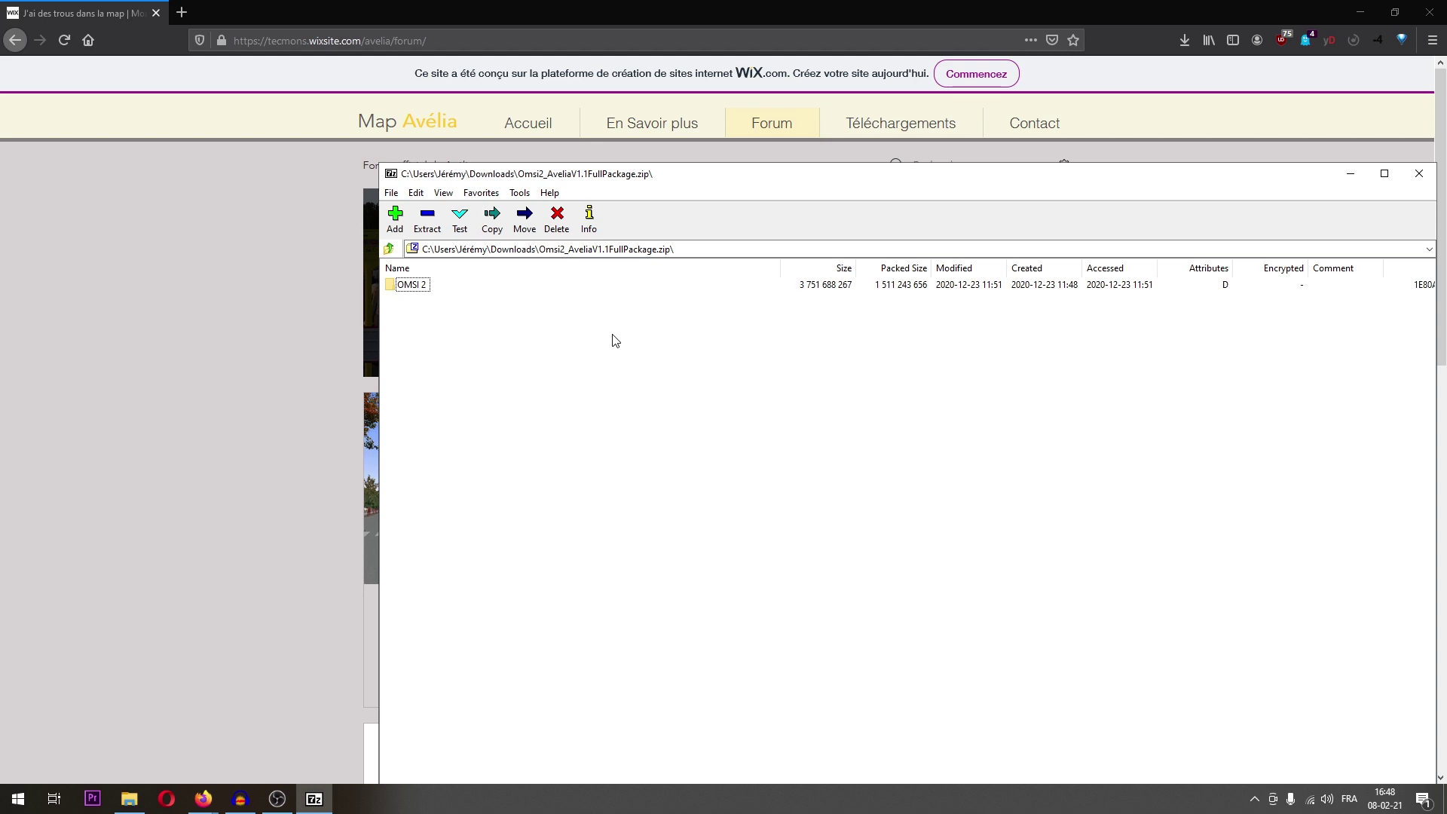
# - Locate the game's OMSI 2 folder on drive C: under Programmes (x86)\Steam\steamapps\common
pyautogui.click(130, 798)
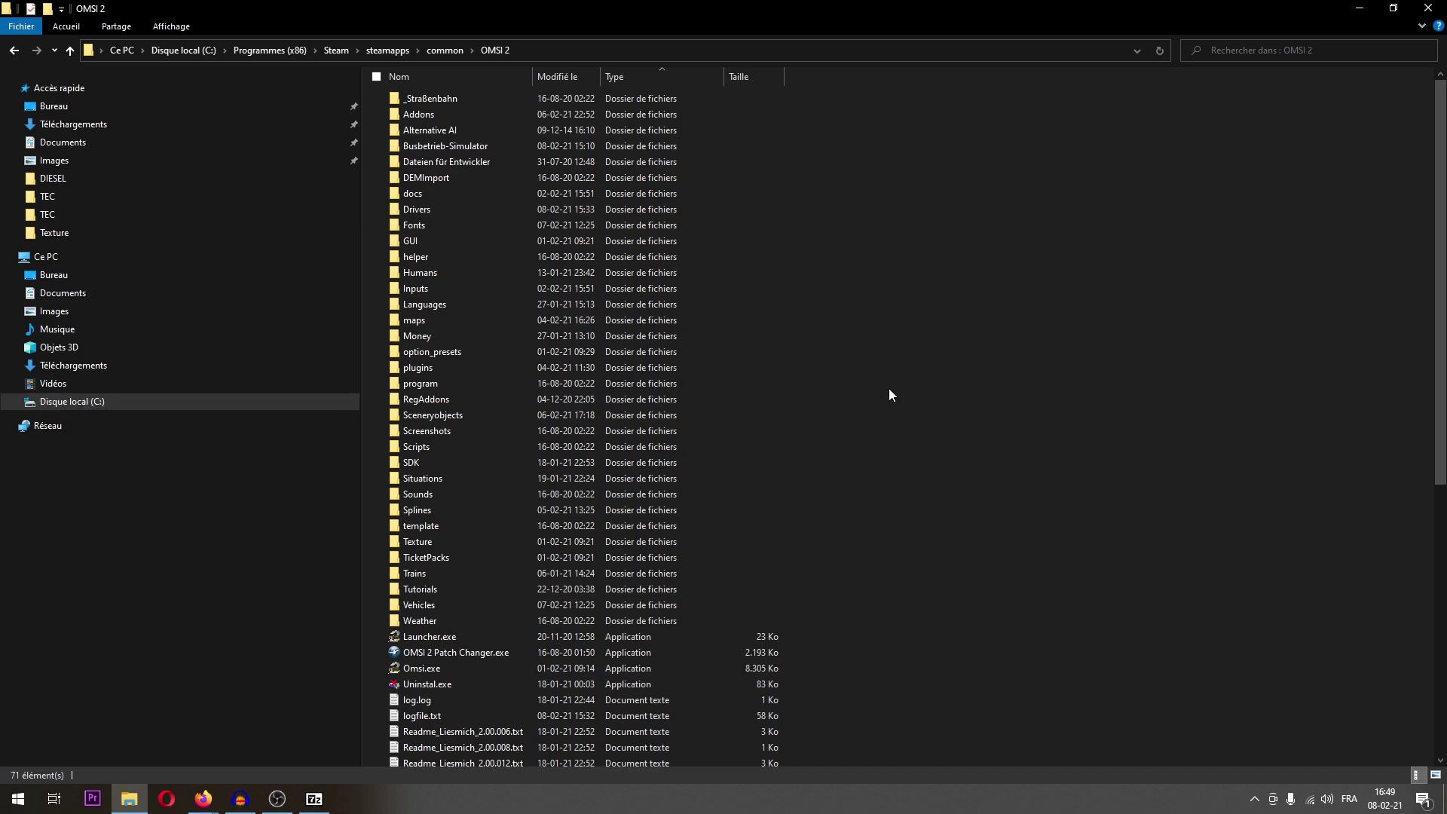
pyautogui.click(211, 401)
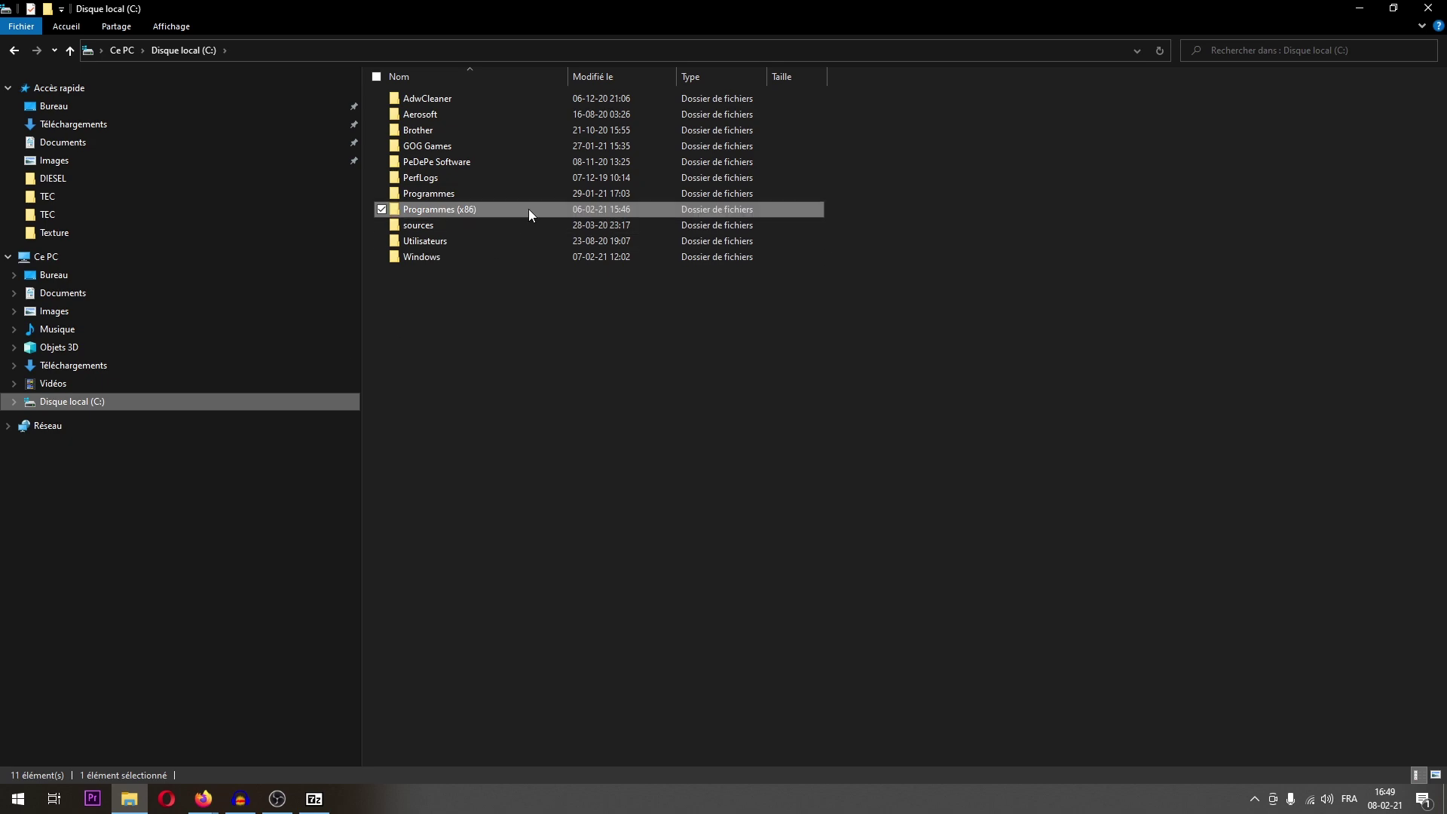
pyautogui.doubleClick(482, 210)
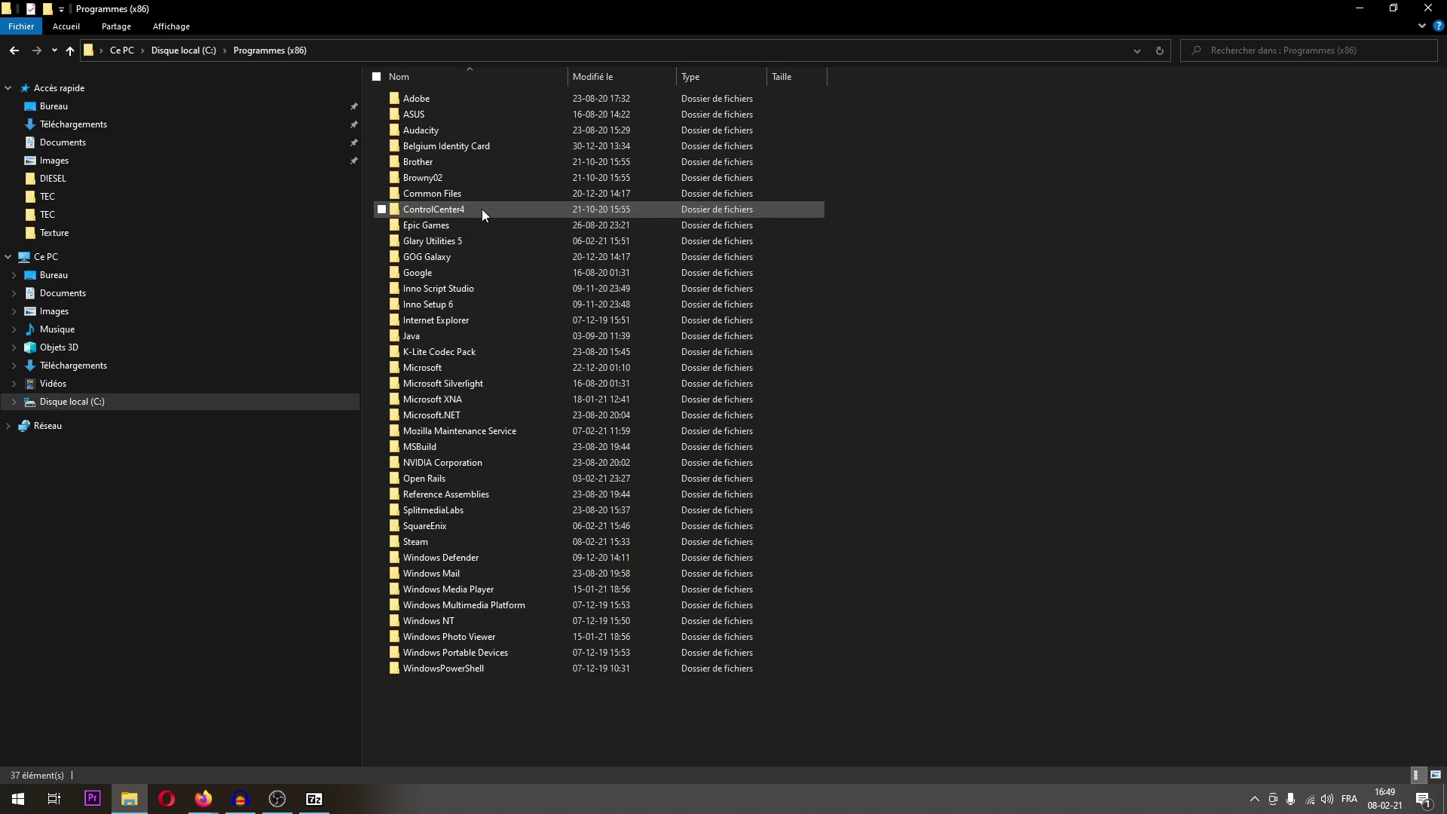
pyautogui.doubleClick(450, 540)
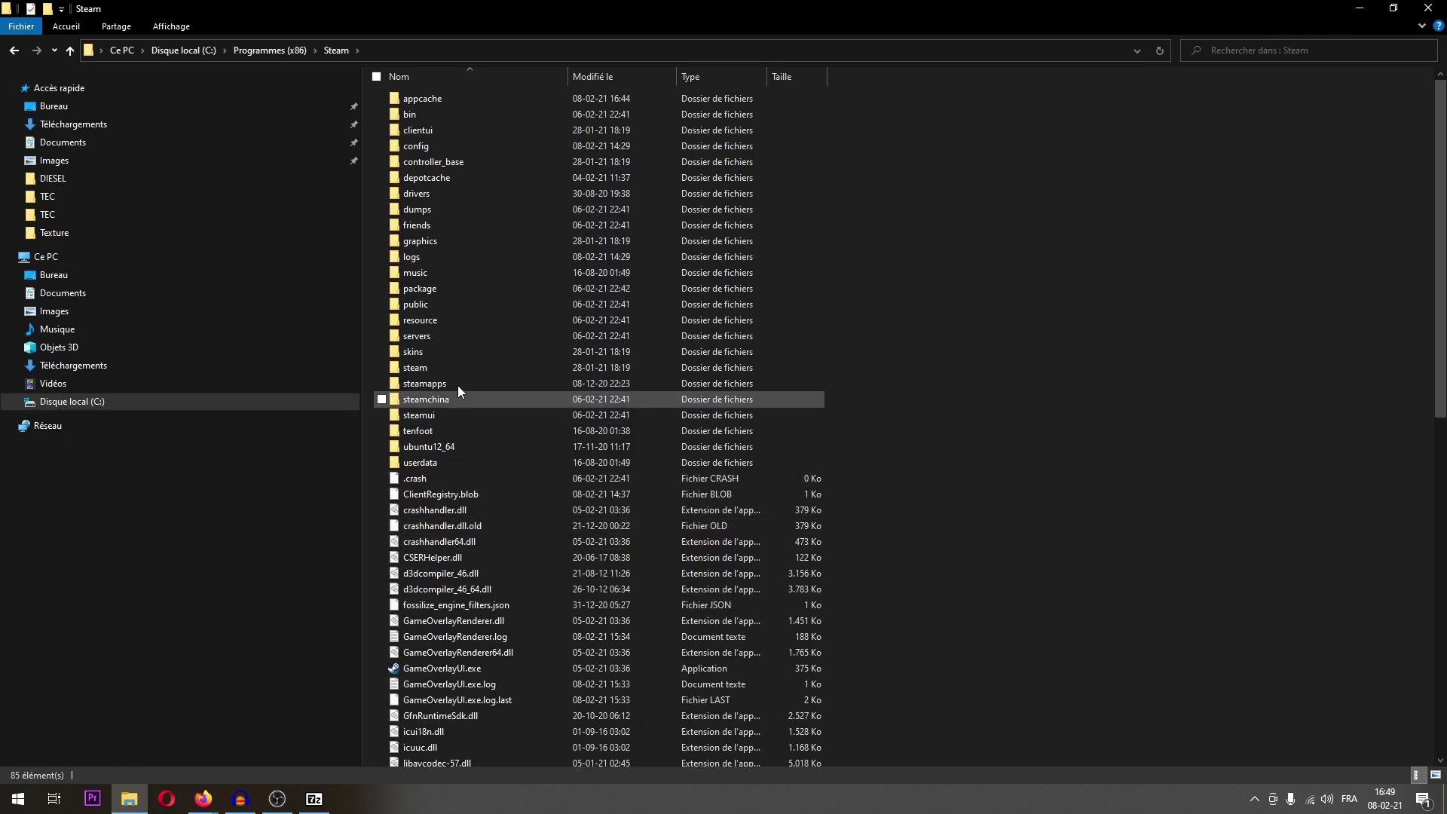
pyautogui.doubleClick(461, 383)
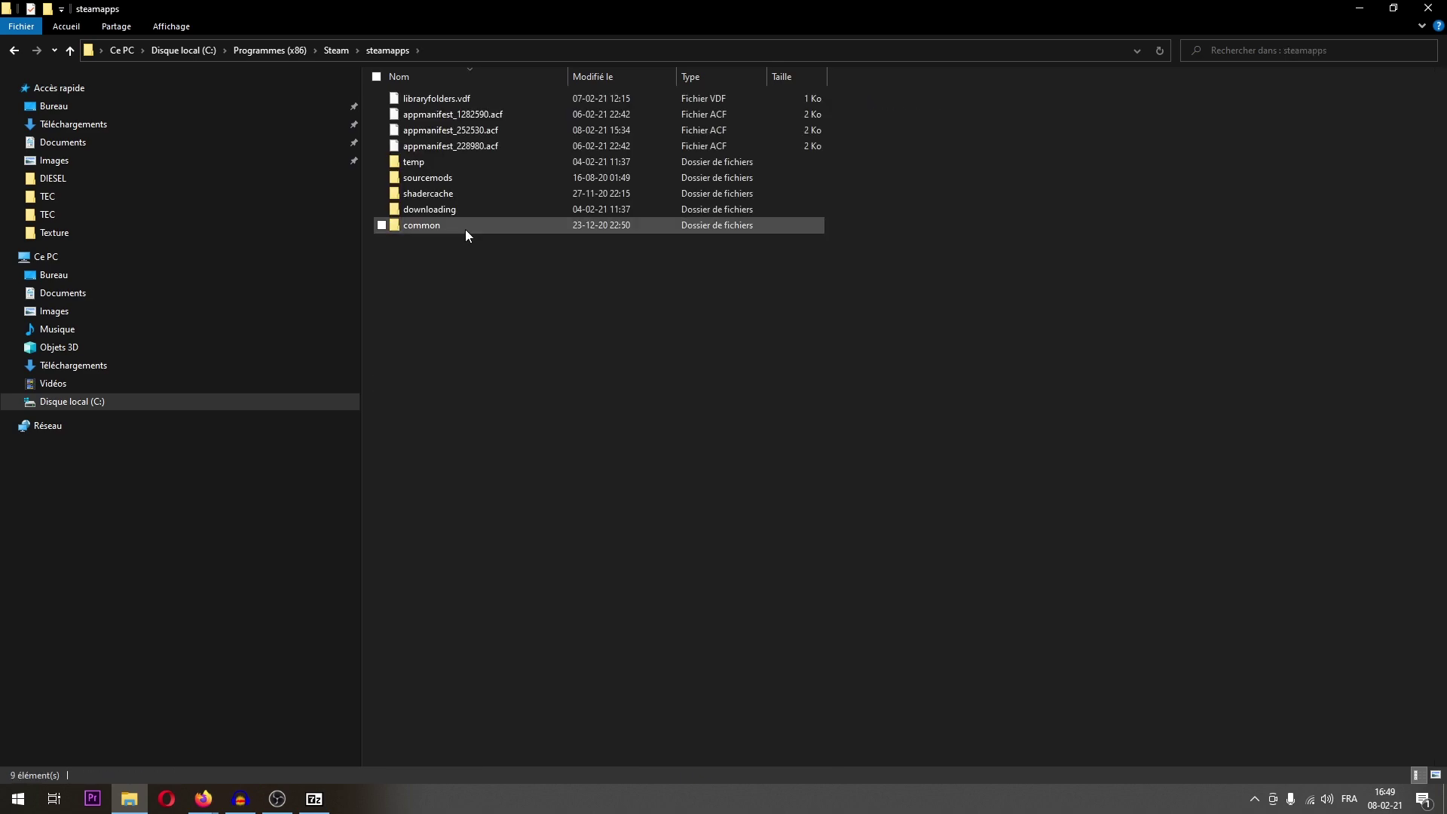
pyautogui.doubleClick(464, 229)
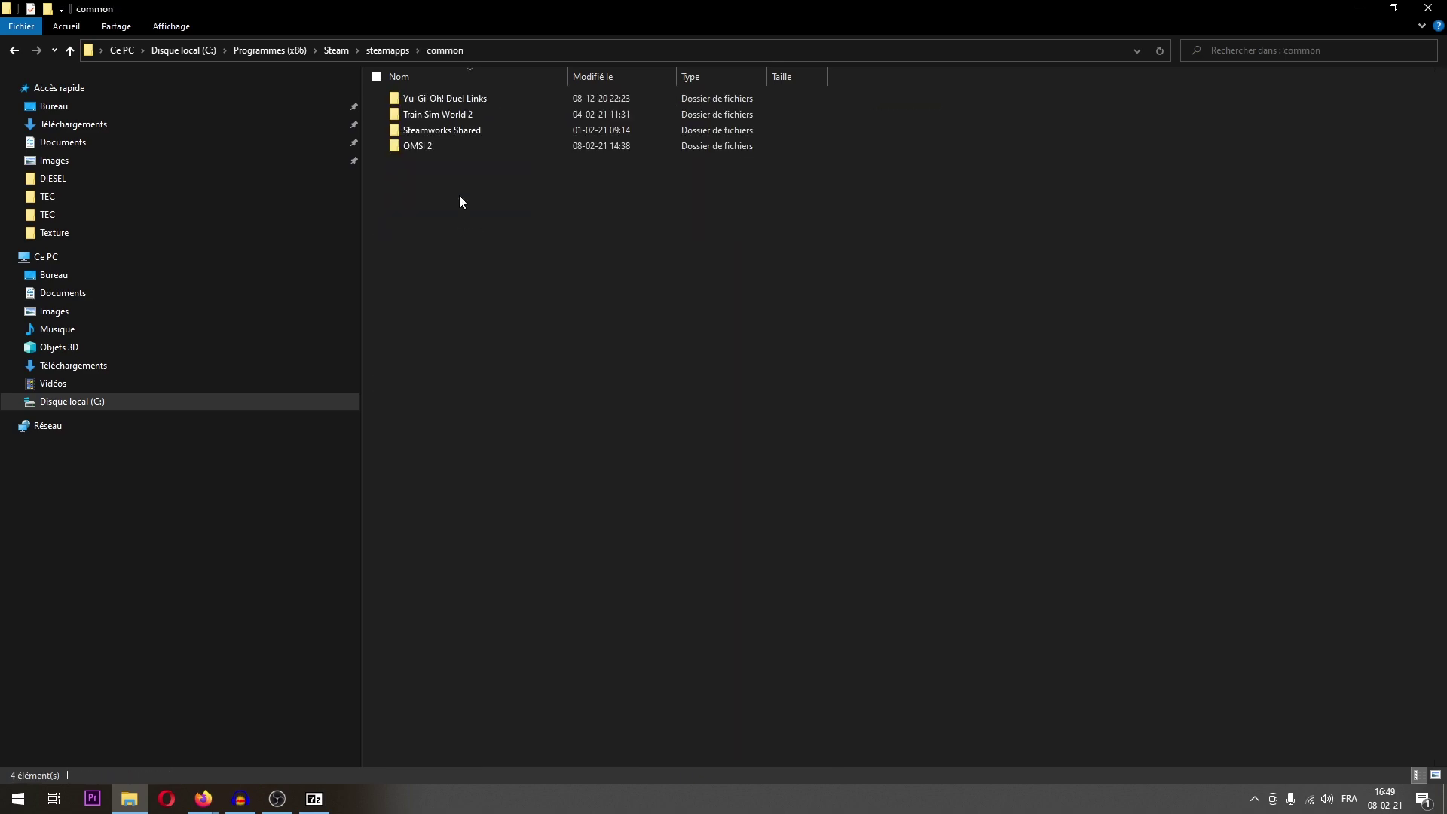
pyautogui.doubleClick(447, 145)
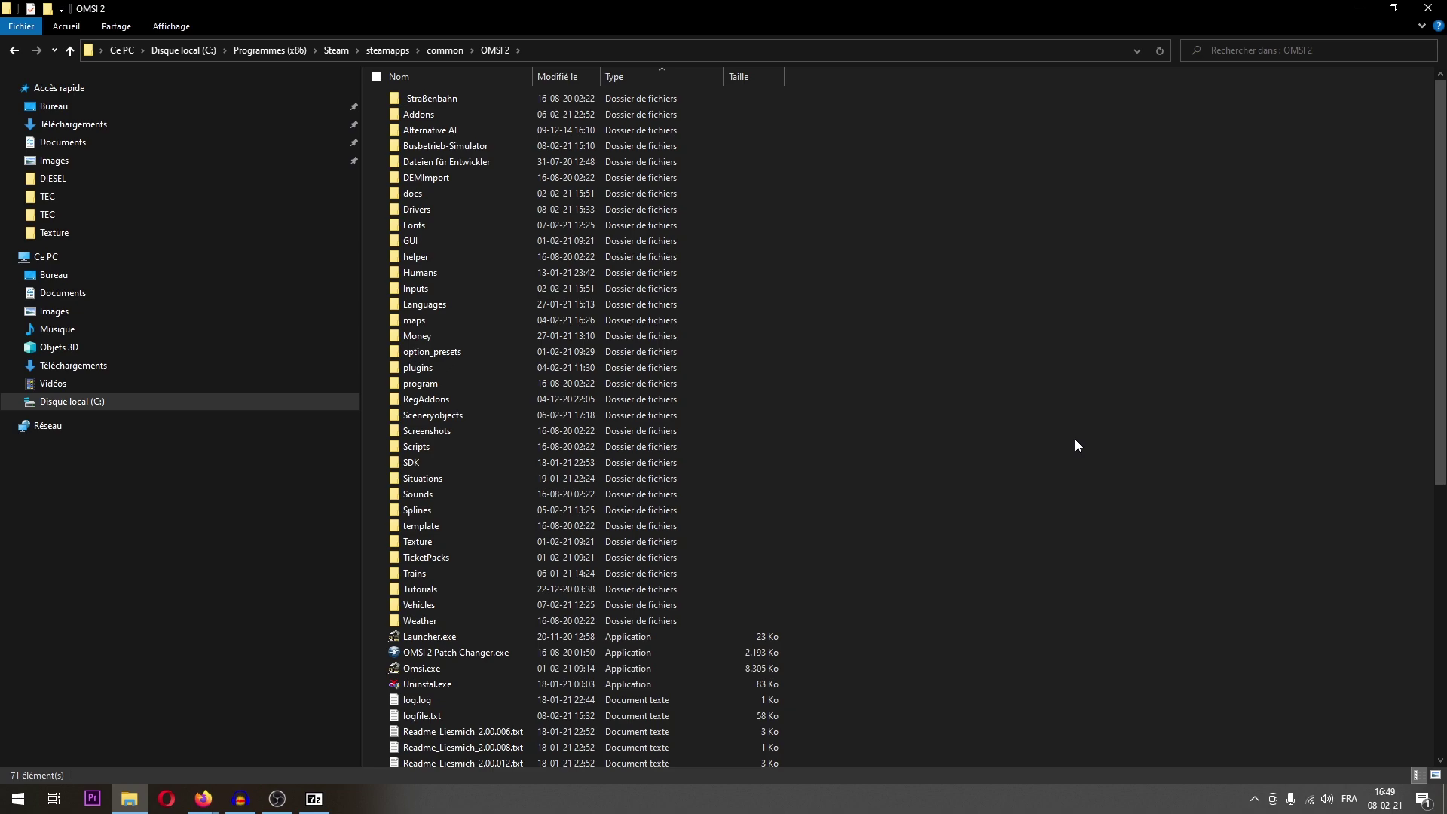
# - Switch to Steam, browse OMSI 2's local files from its library properties, and close the folder and Steam
pyautogui.click(1254, 799)
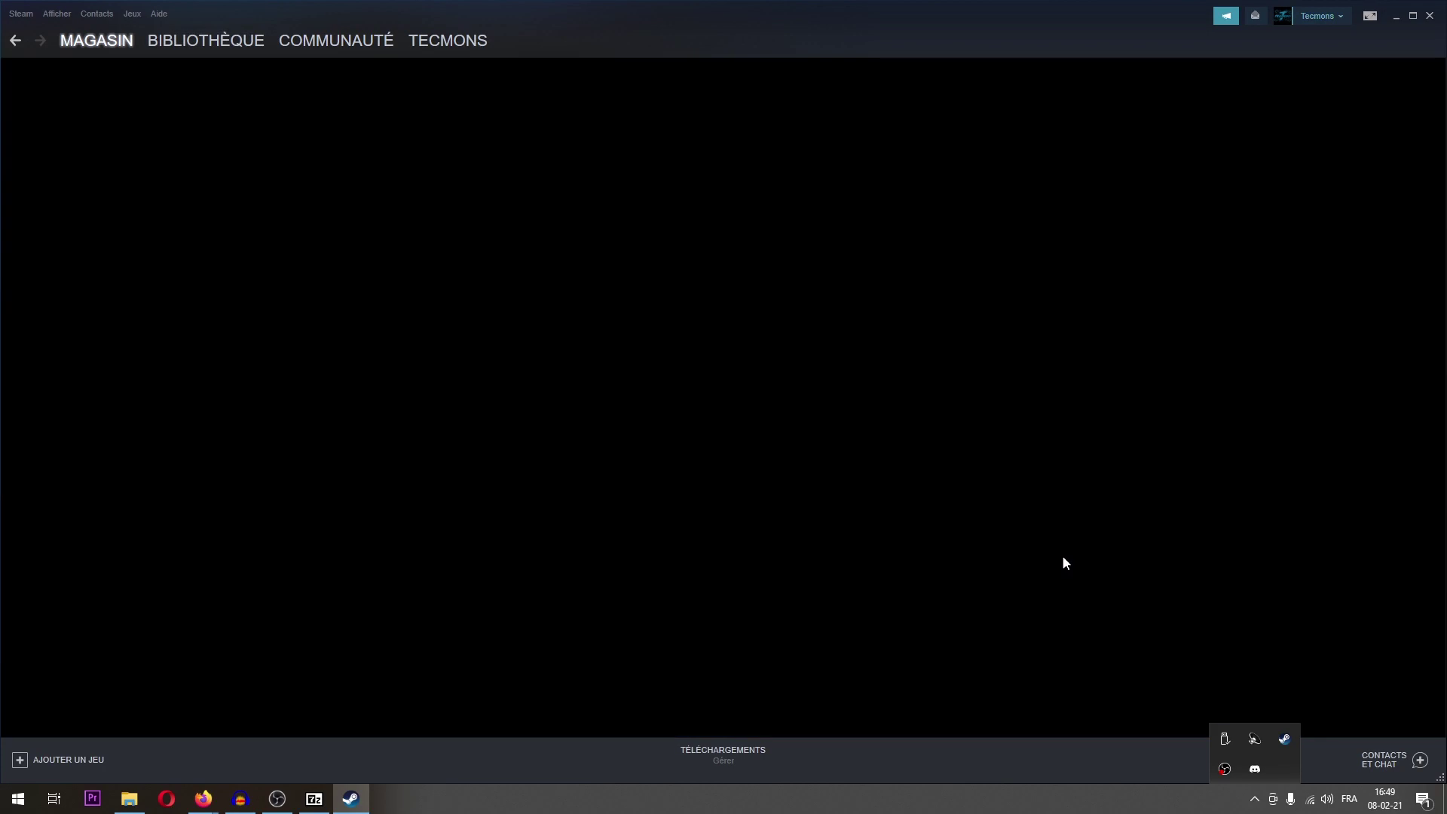
pyautogui.moveTo(216, 55)
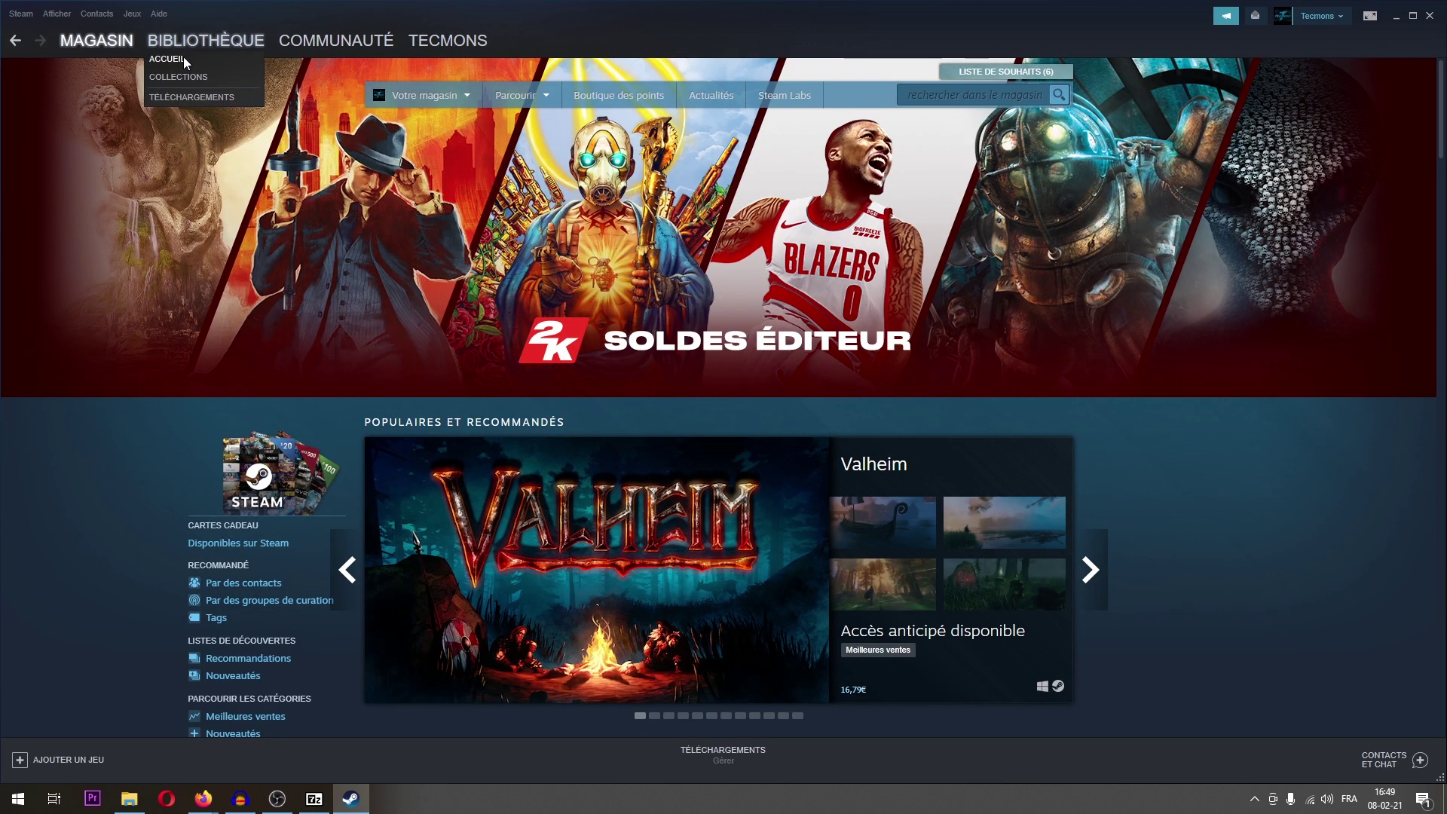
pyautogui.click(184, 59)
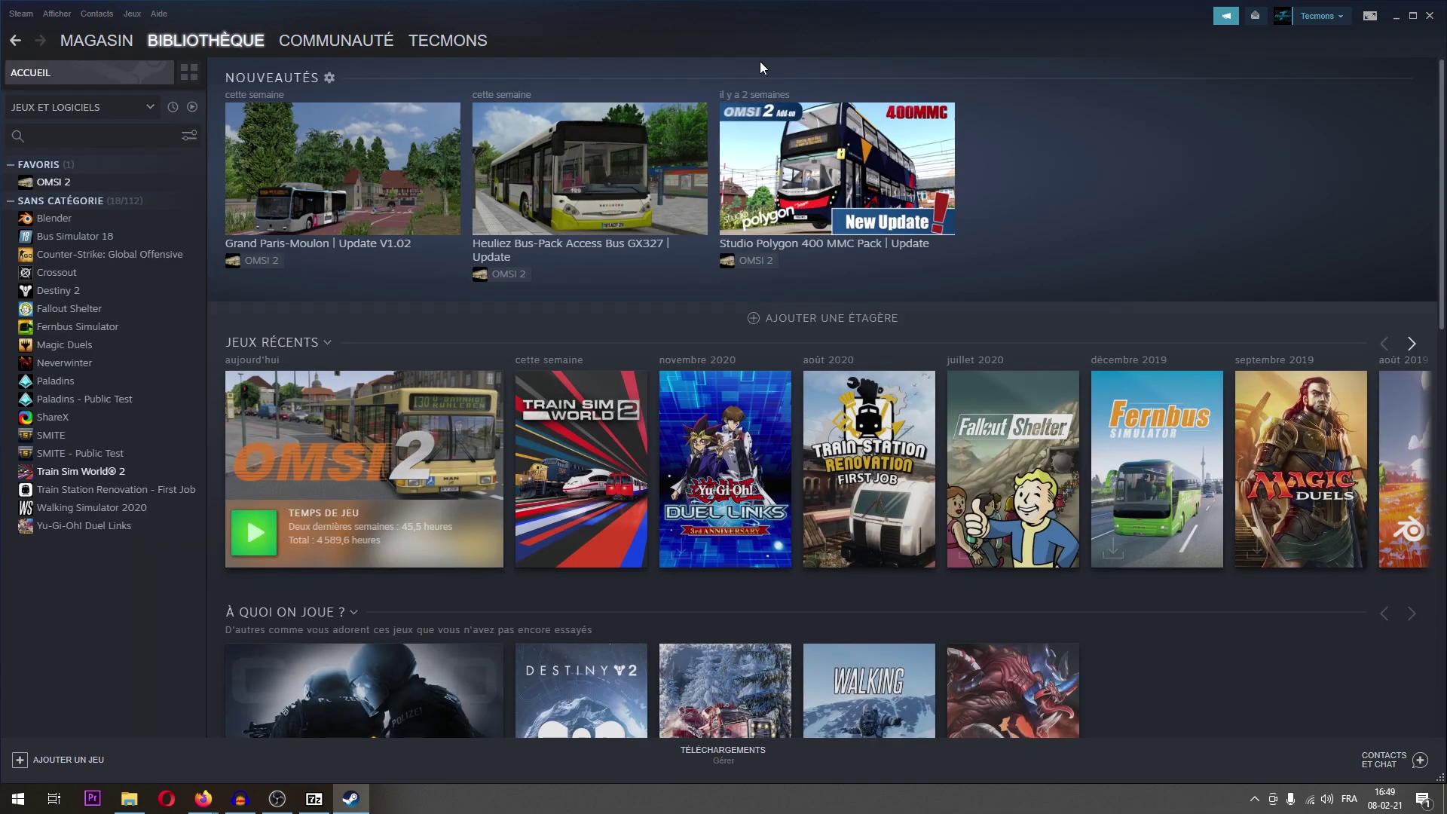
pyautogui.rightClick(58, 182)
pyautogui.click(107, 288)
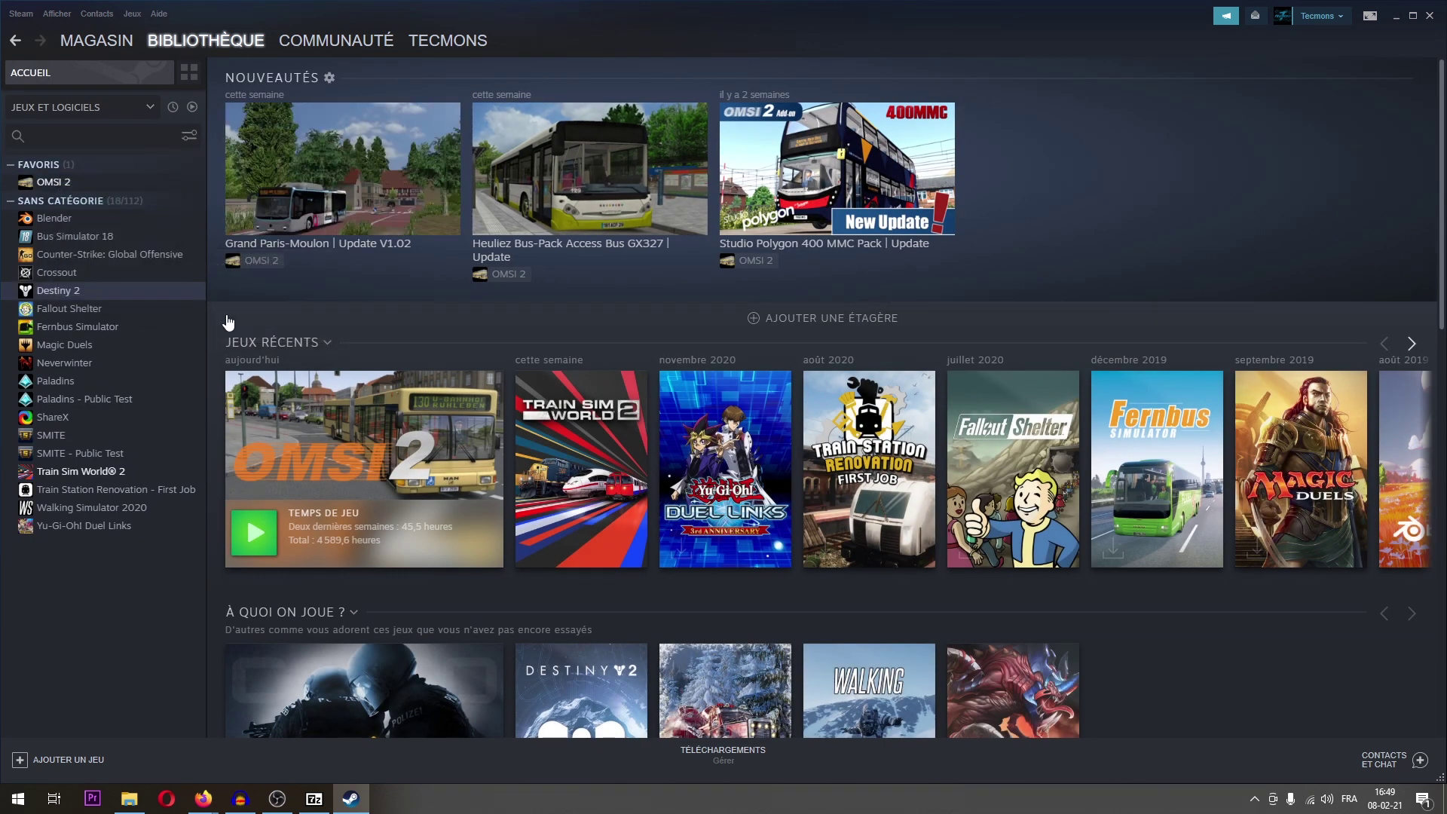
pyautogui.click(498, 277)
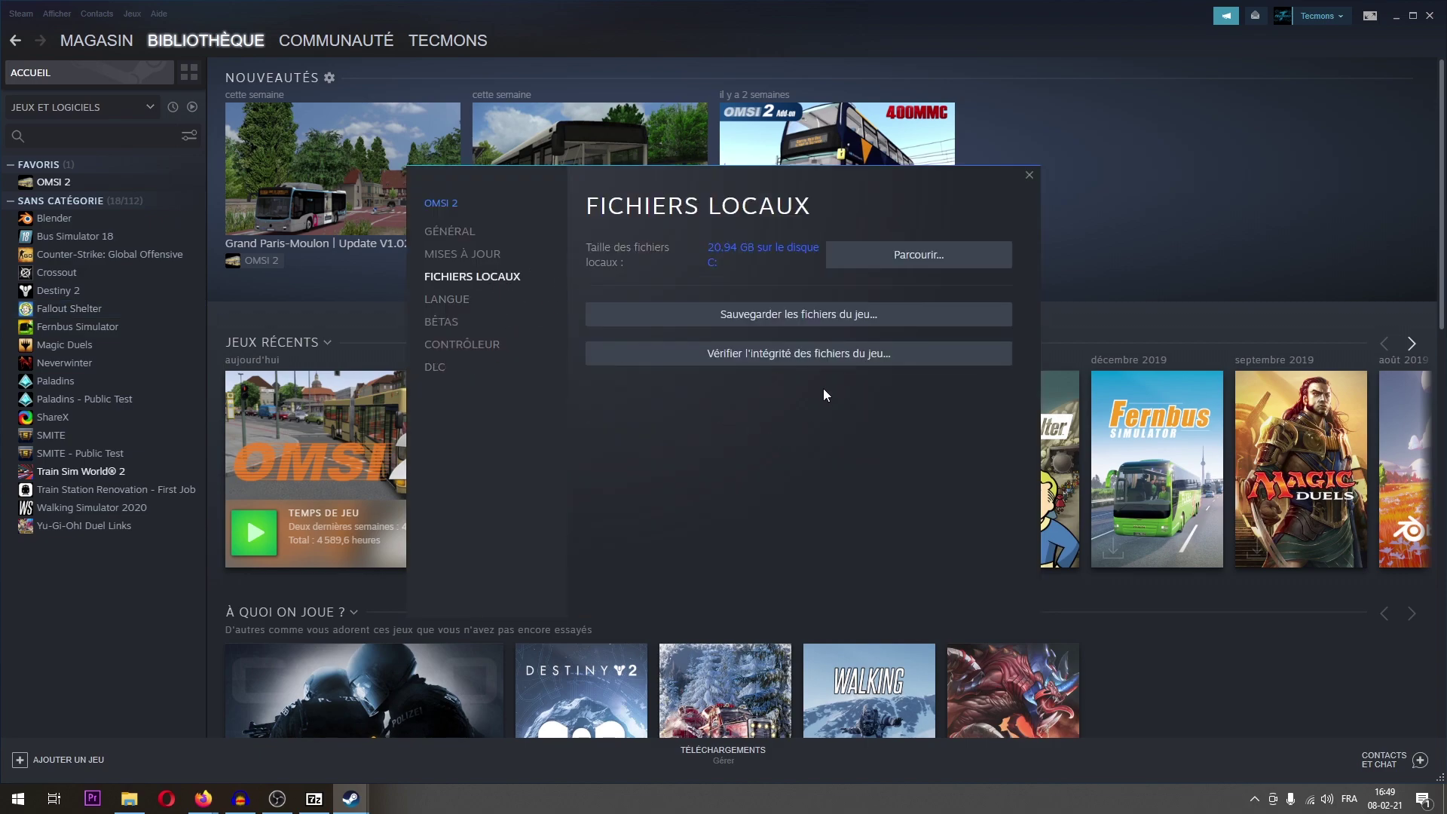
pyautogui.click(926, 258)
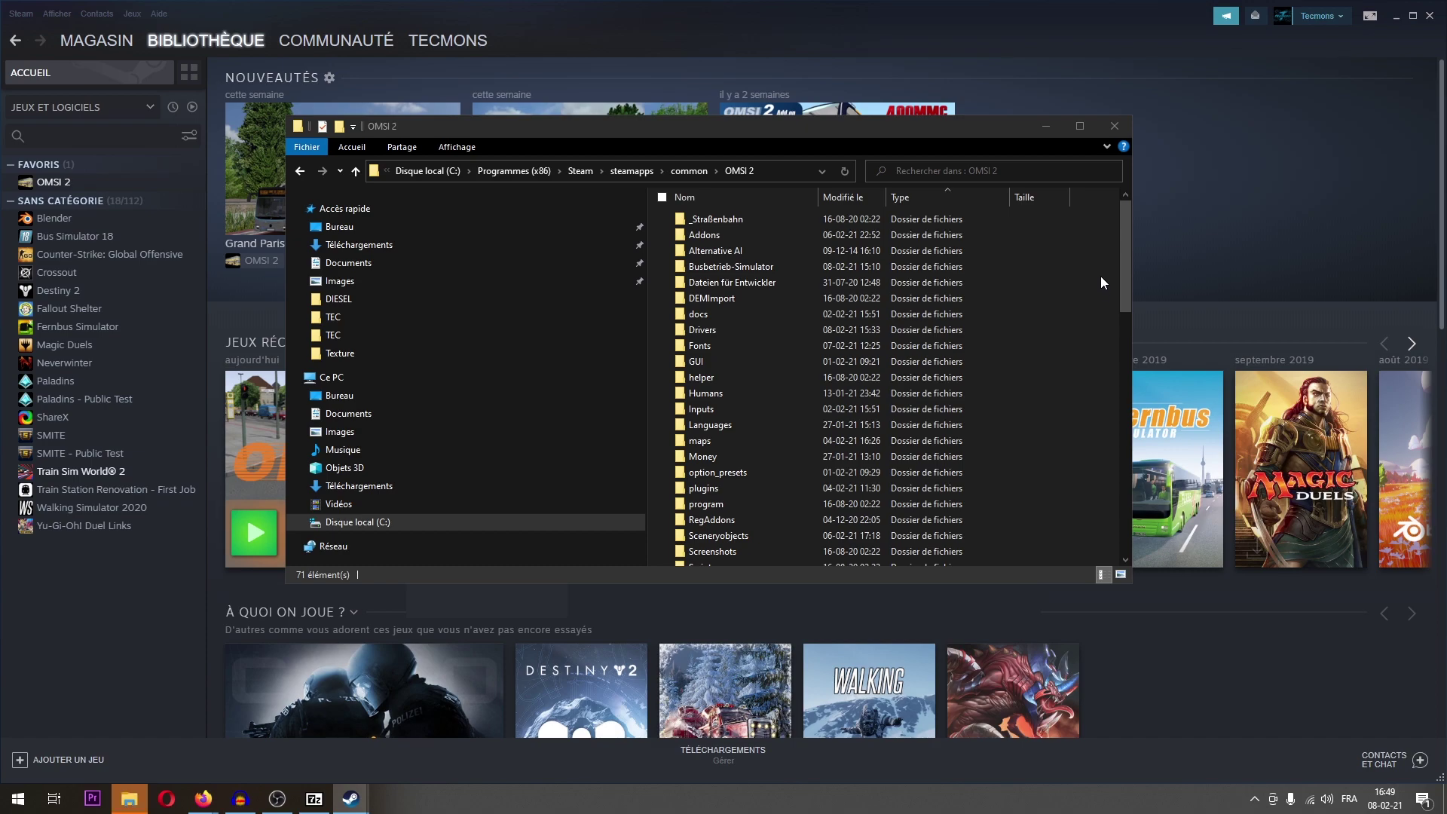
pyautogui.click(1115, 122)
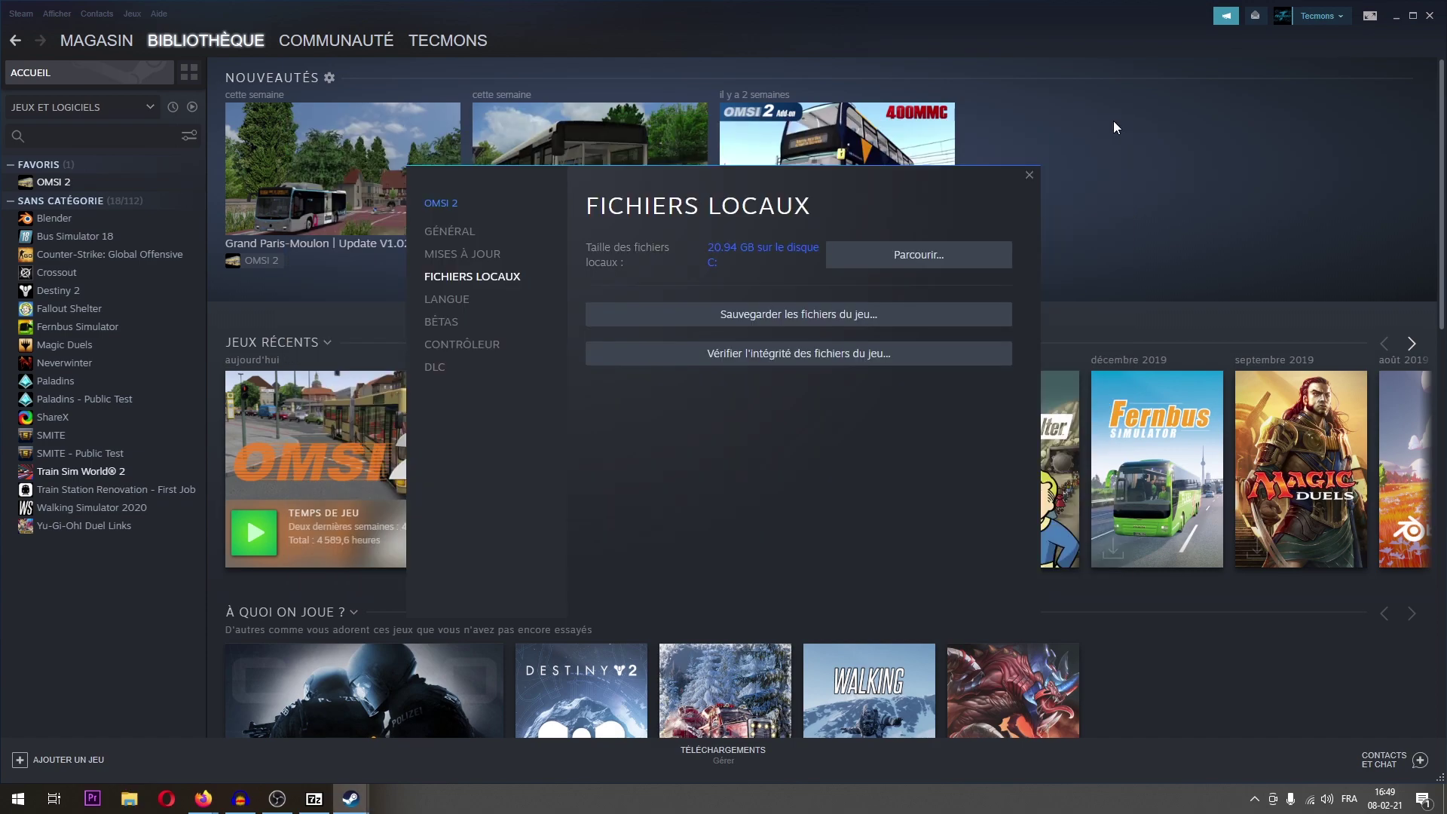
pyautogui.click(1030, 175)
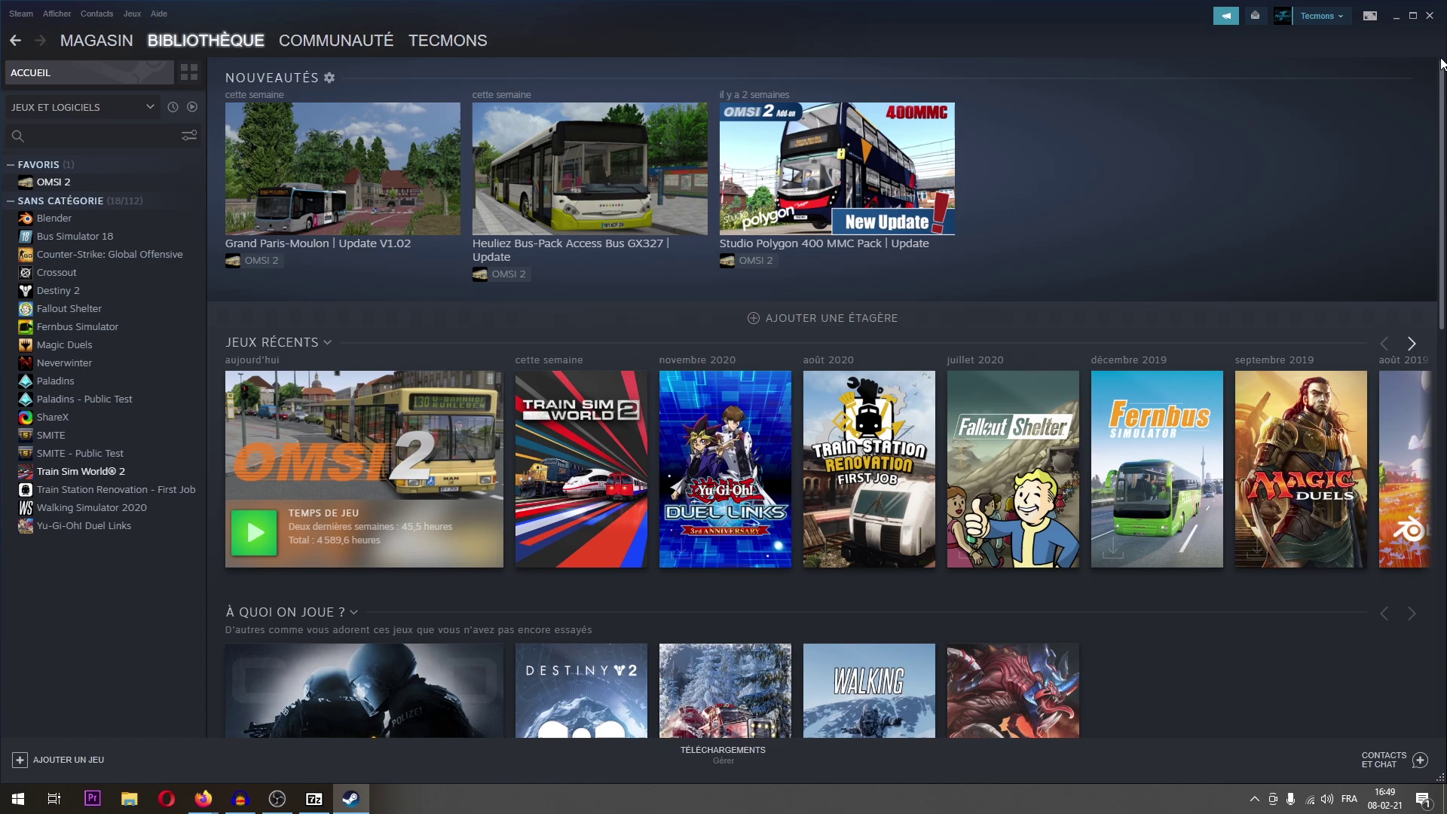
pyautogui.click(1430, 15)
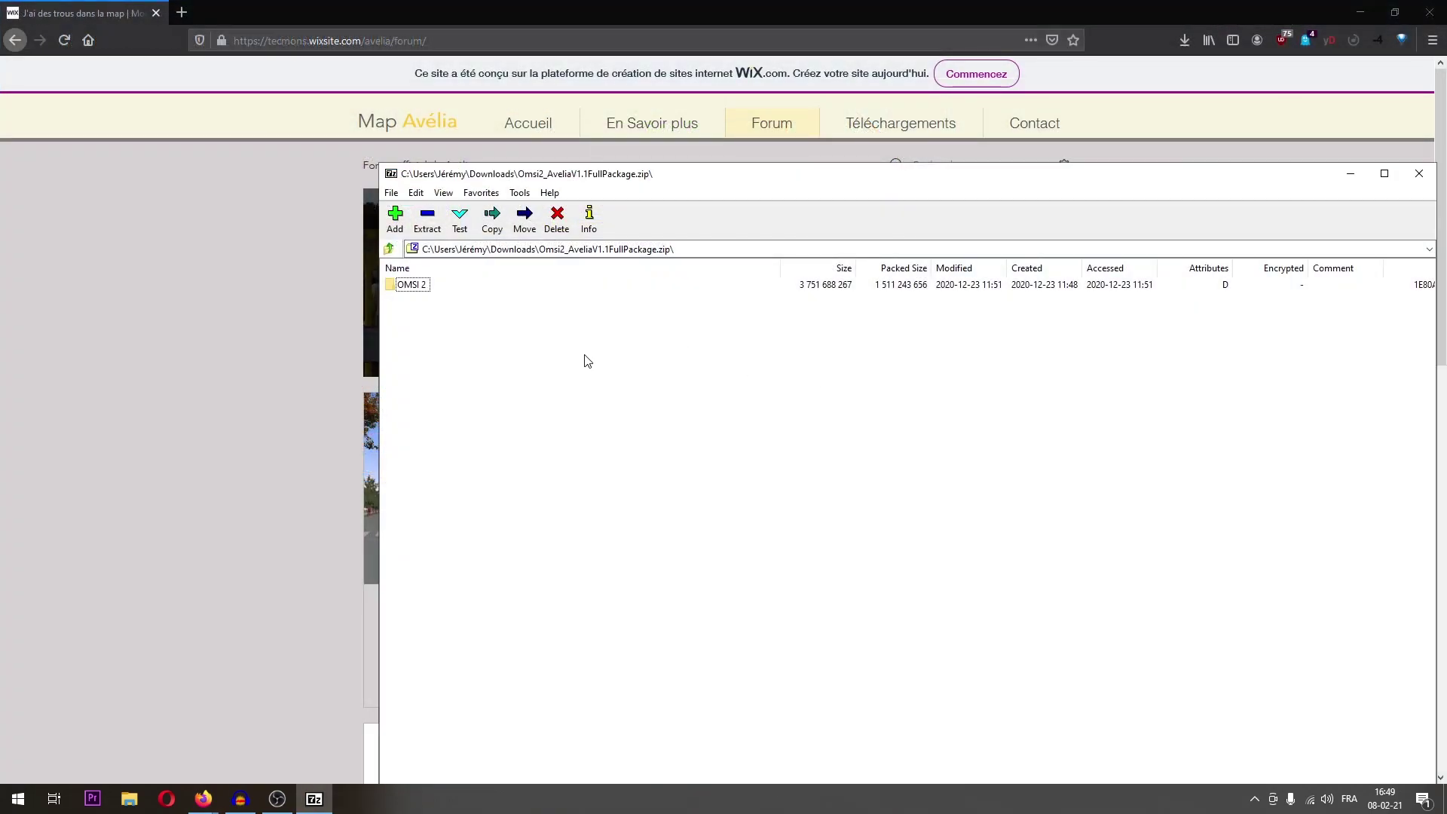
# - Open the folder Programmes (x86)\Steam\steamapps\common\OMSI 2 on drive C: in a new File Explorer window
pyautogui.click(129, 798)
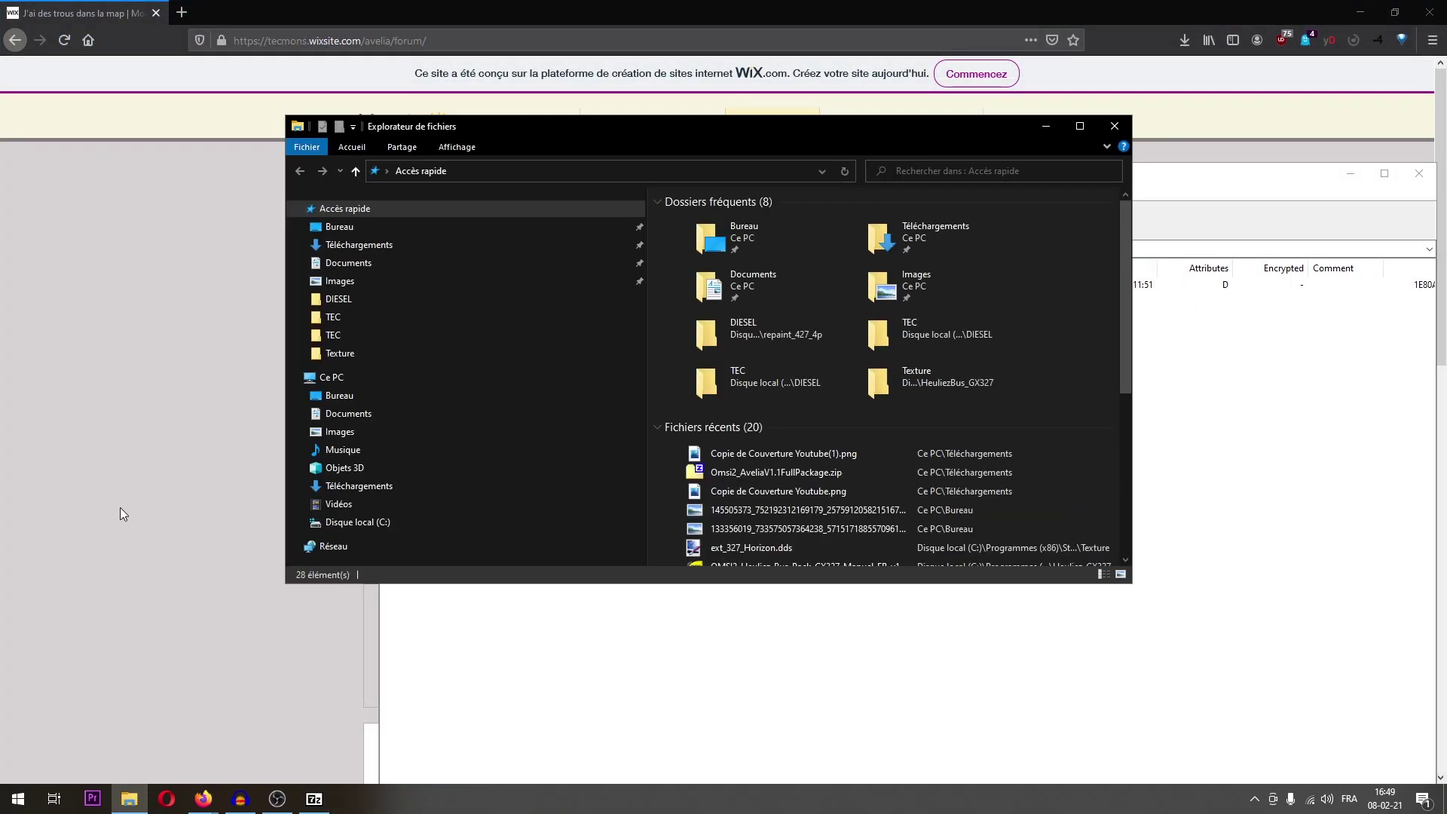
pyautogui.click(379, 526)
pyautogui.doubleClick(731, 333)
pyautogui.scroll(-5, 725, 454)
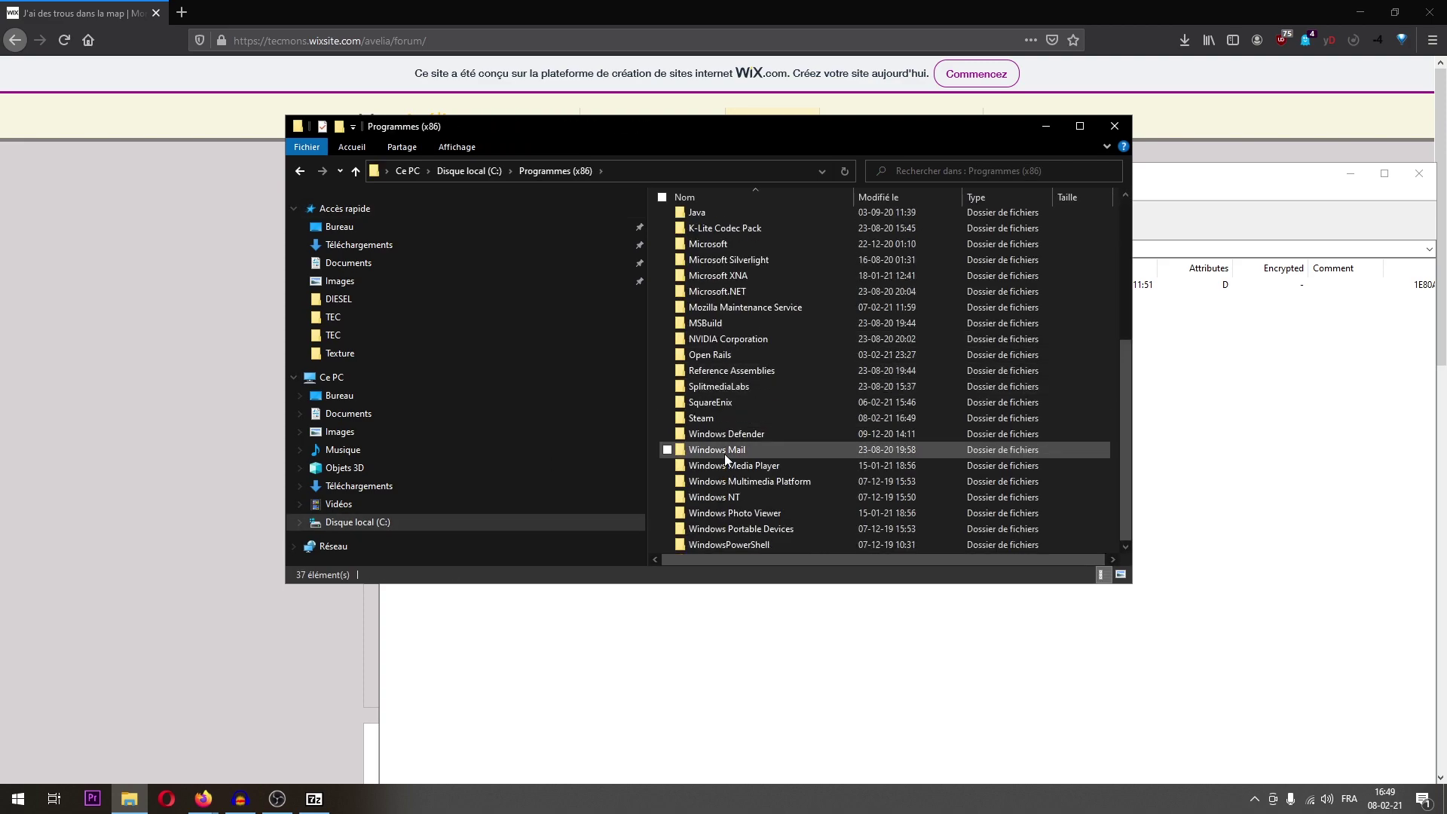
pyautogui.doubleClick(725, 419)
pyautogui.scroll(-1, 727, 426)
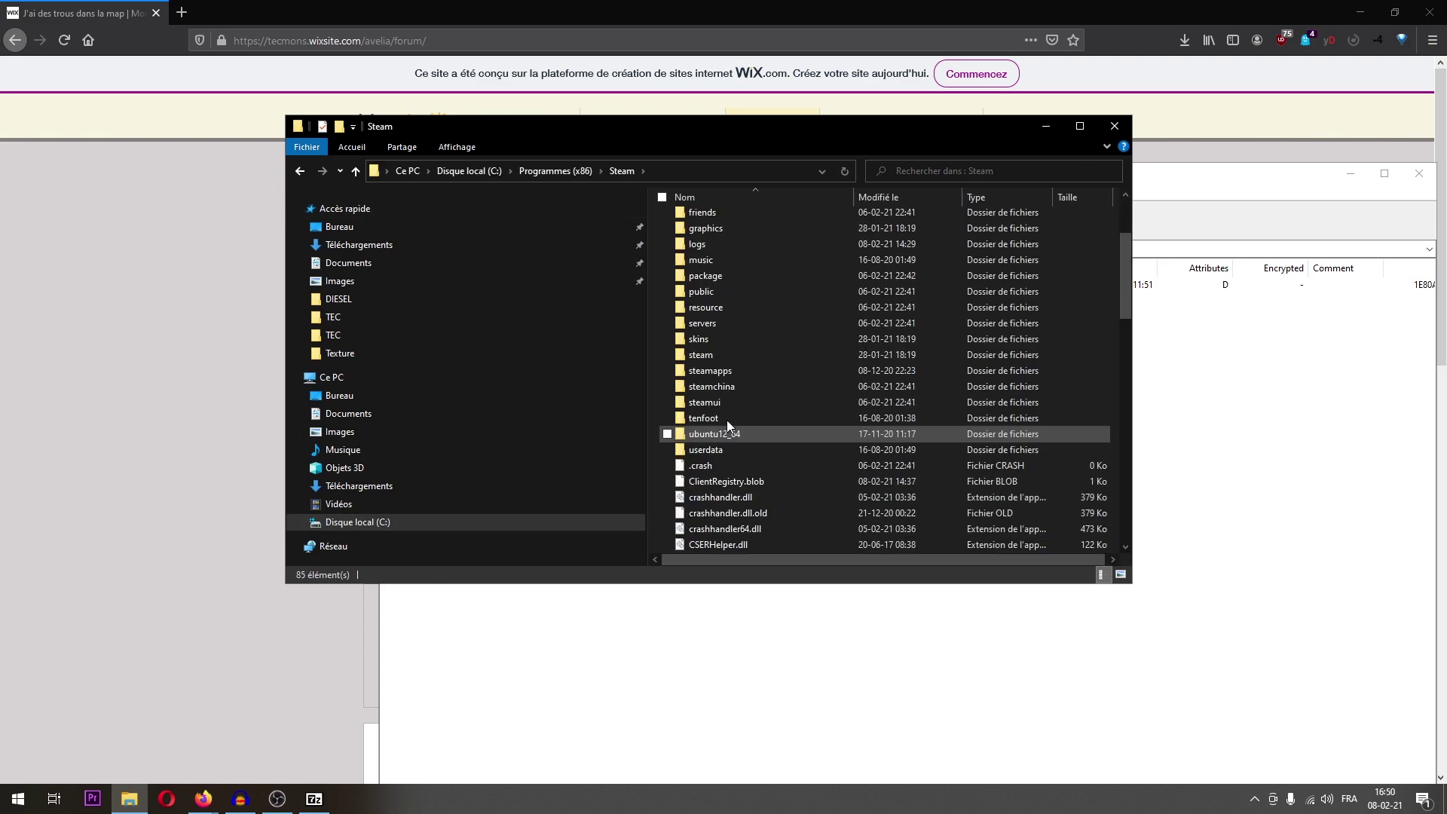
pyautogui.doubleClick(736, 372)
pyautogui.doubleClick(725, 344)
pyautogui.doubleClick(717, 264)
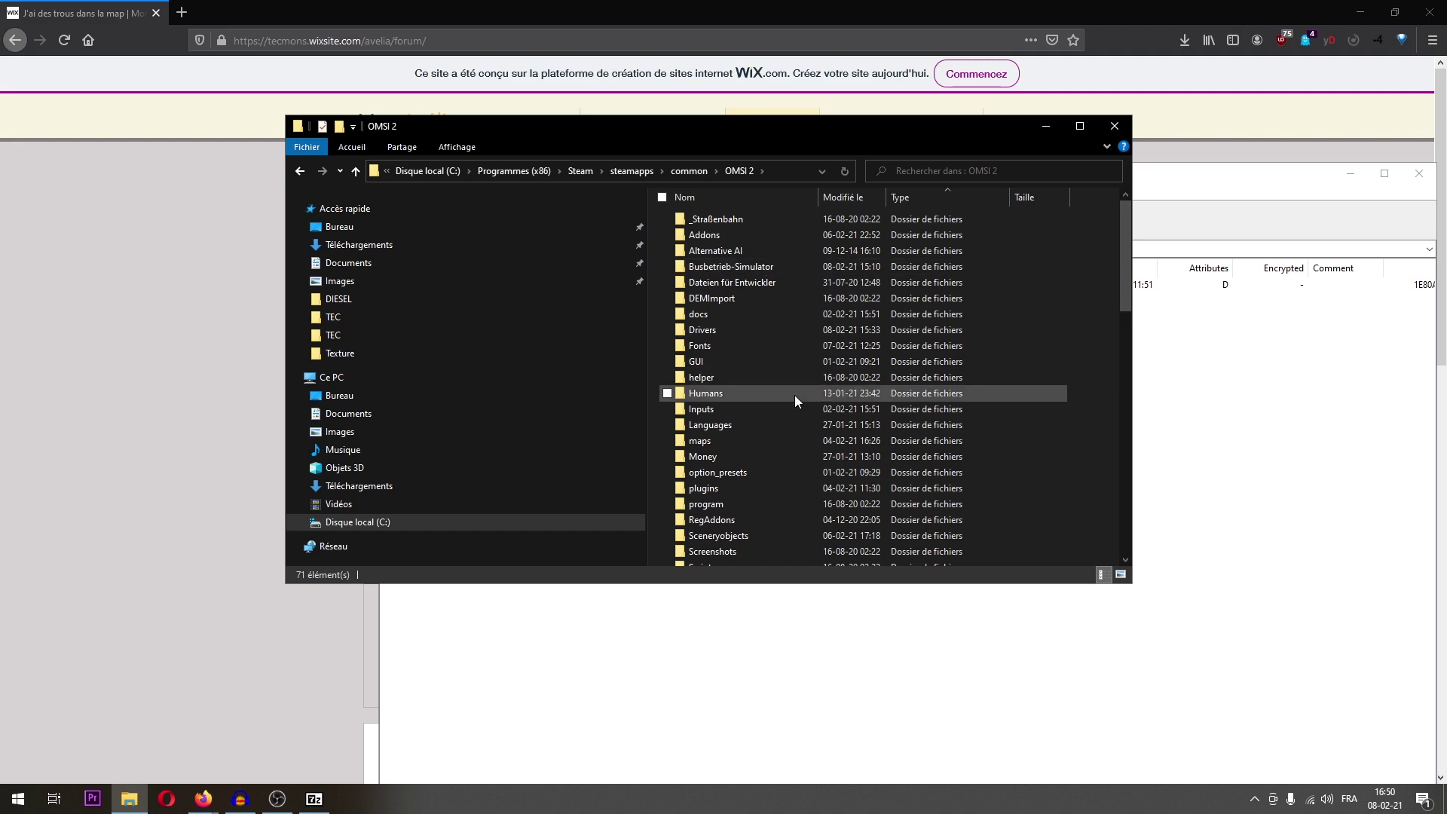
# - Arrange the OMSI 2 game folder window and the 7-Zip archive window side by side
pyautogui.moveTo(840, 154); pyautogui.dragTo(587, 182)
pyautogui.click(1153, 188)
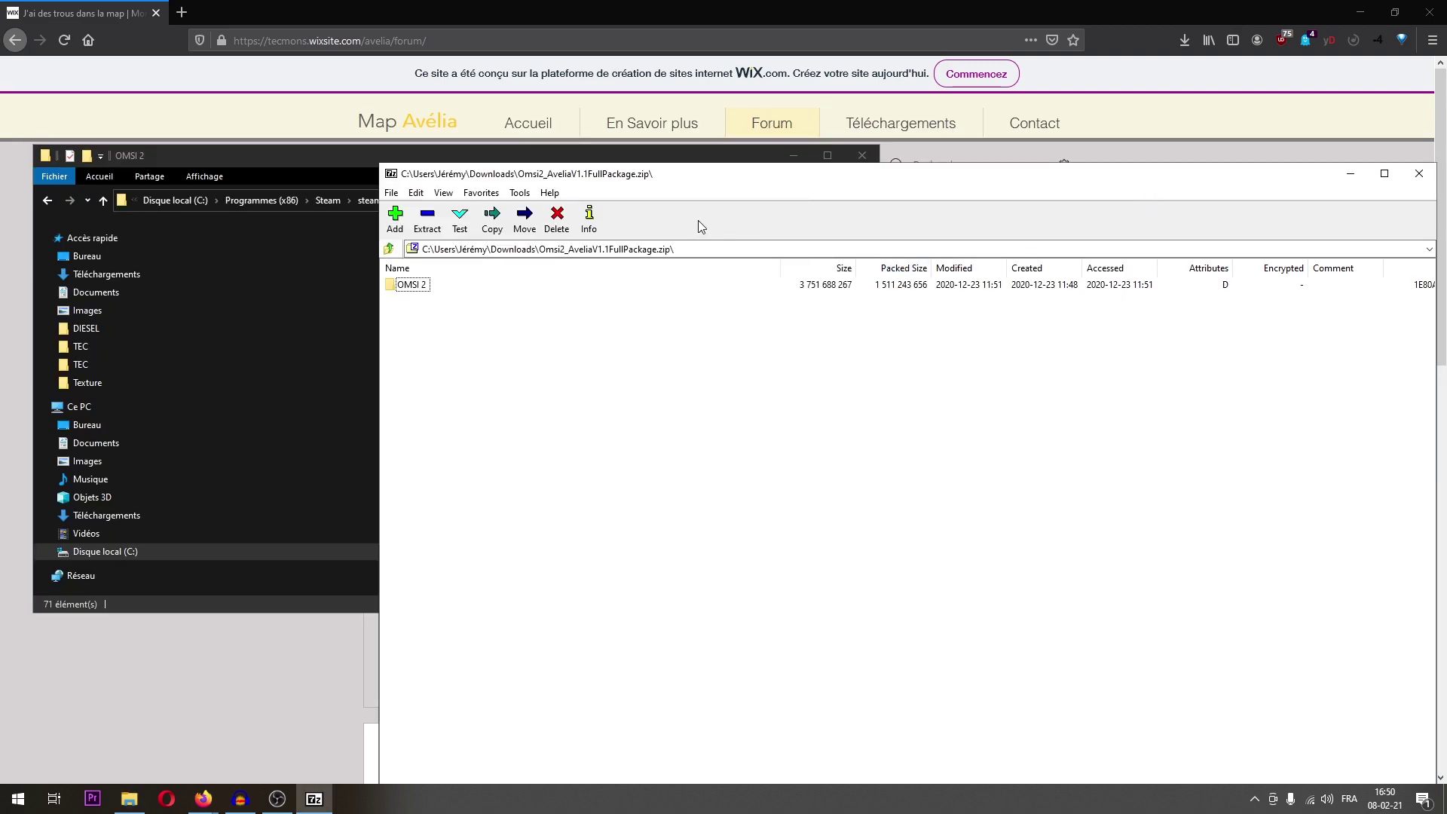
pyautogui.moveTo(711, 186); pyautogui.dragTo(1073, 178)
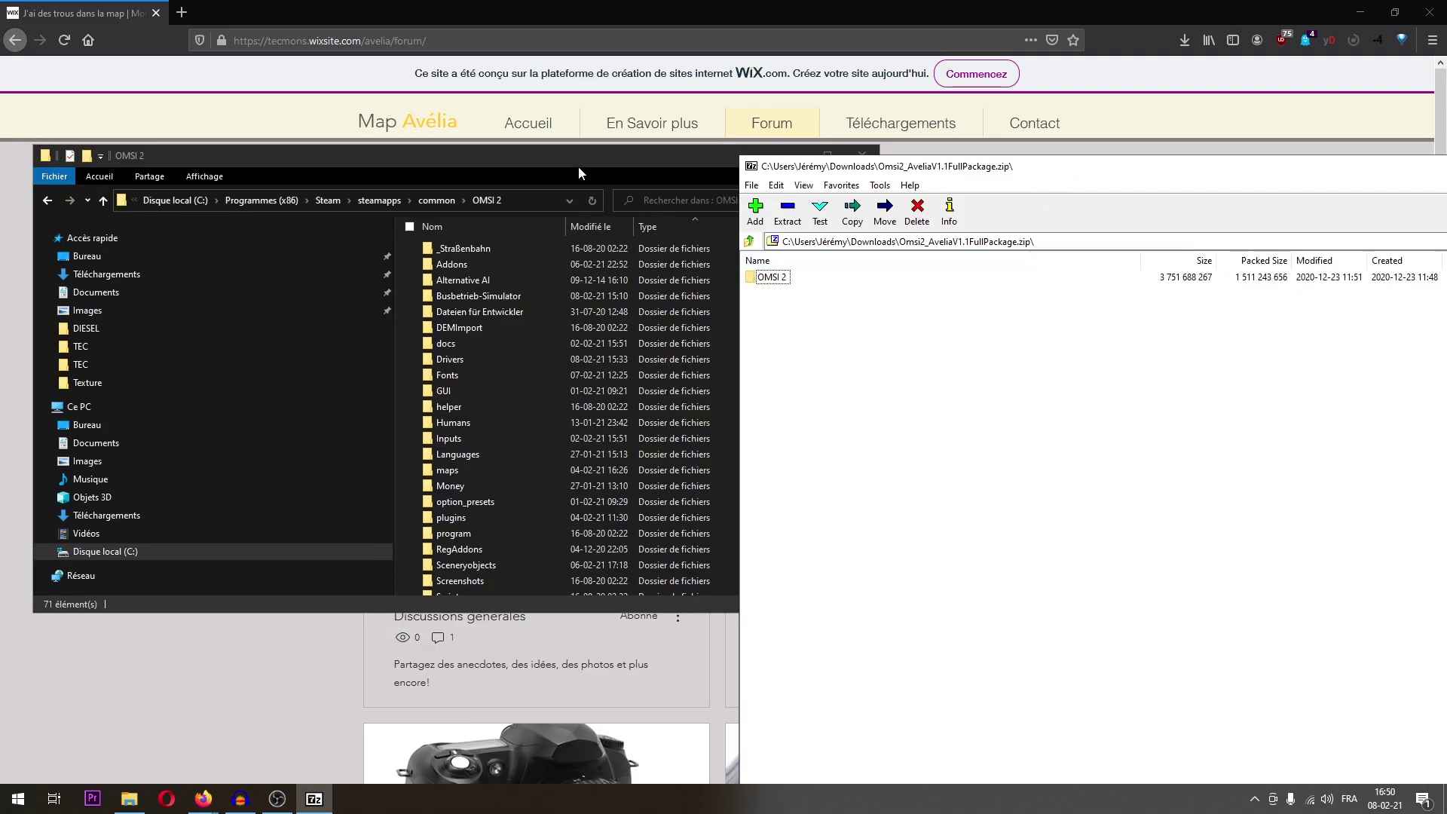
pyautogui.moveTo(577, 166); pyautogui.dragTo(555, 172)
pyautogui.click(1020, 323)
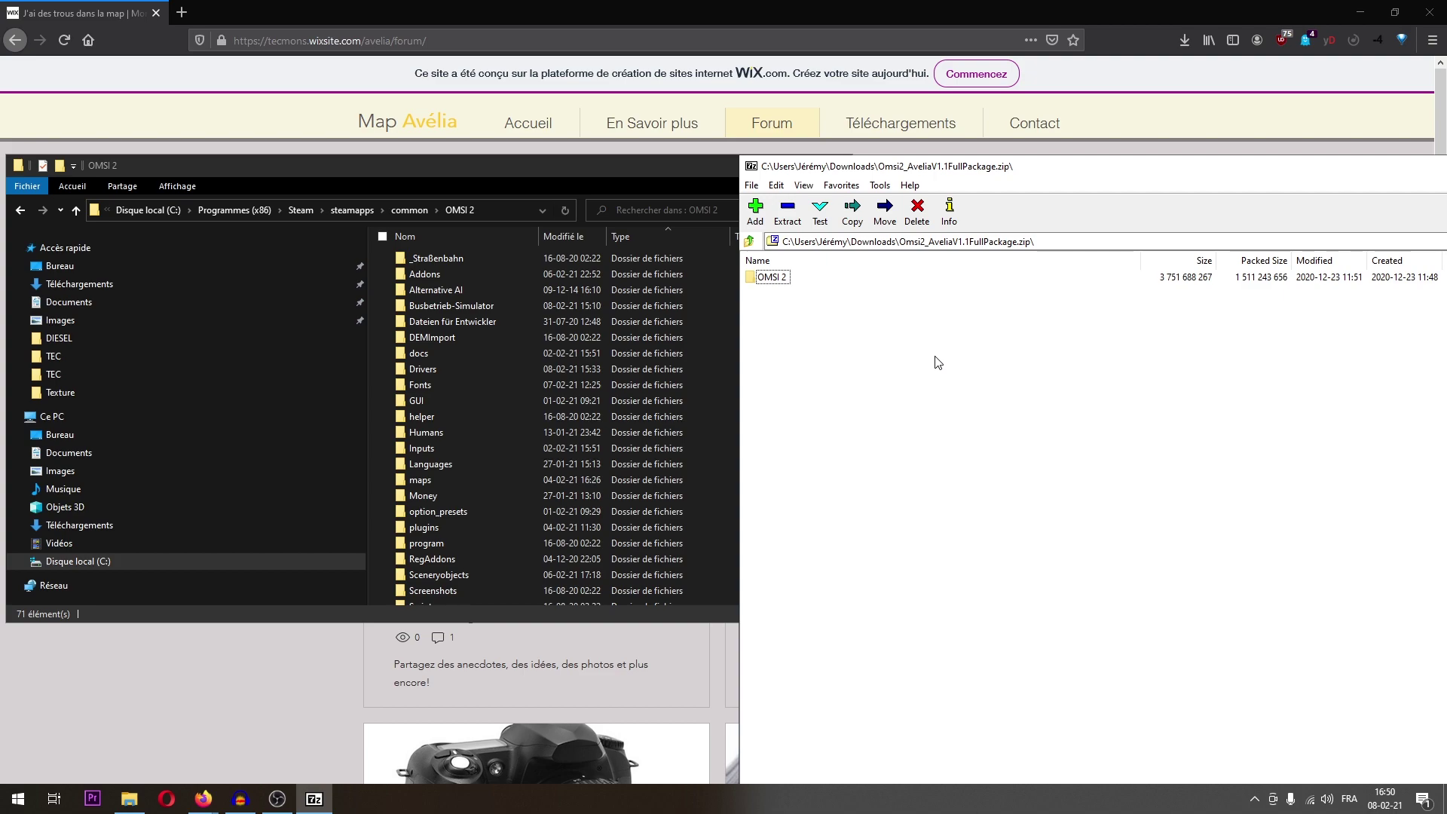
# - Open the OMSI 2 folder inside the archive, try selecting all its folders for transfer to the game folder, and clear the selection
pyautogui.doubleClick(785, 281)
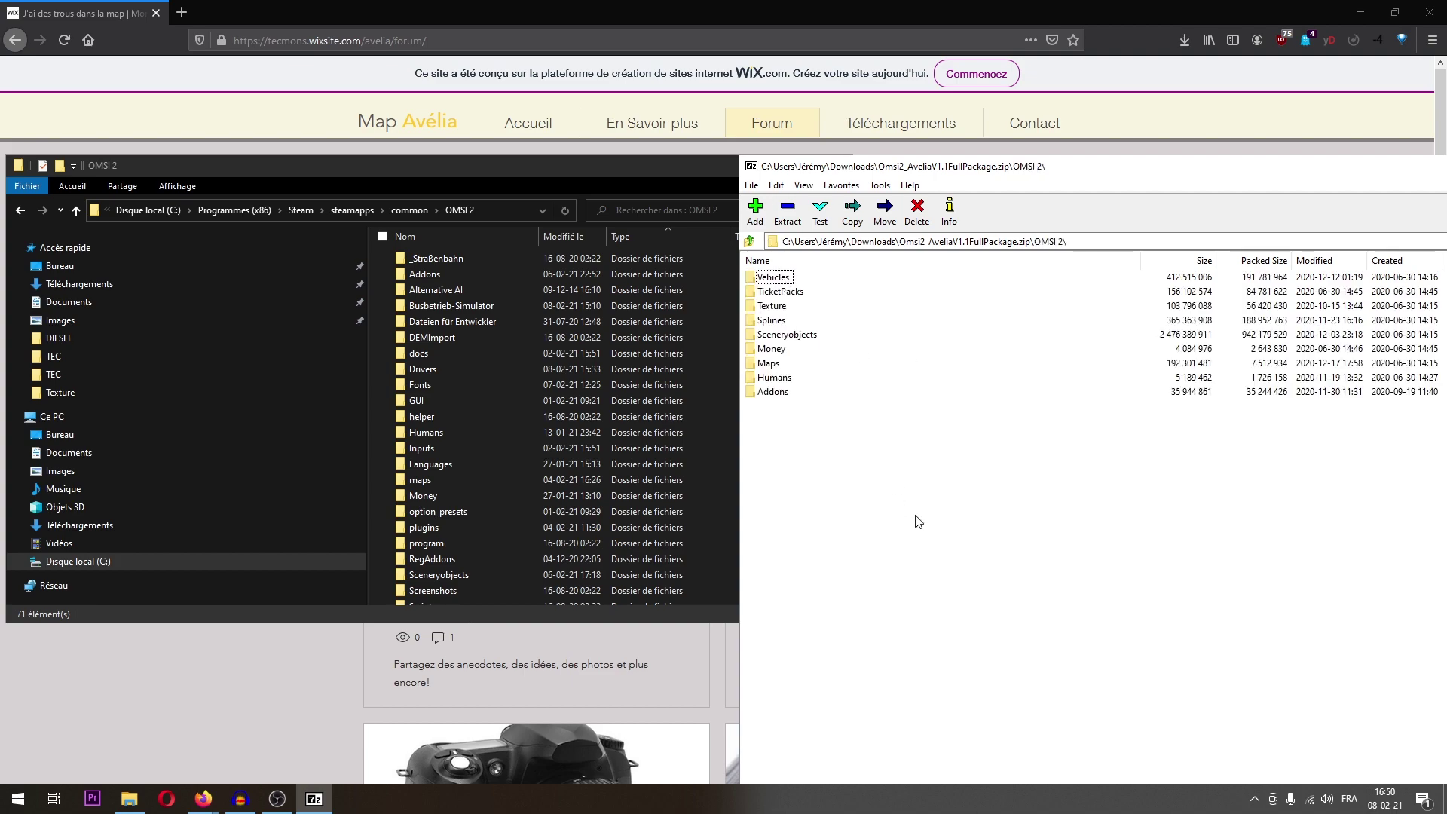
pyautogui.hotkey('ctrl', 'a')
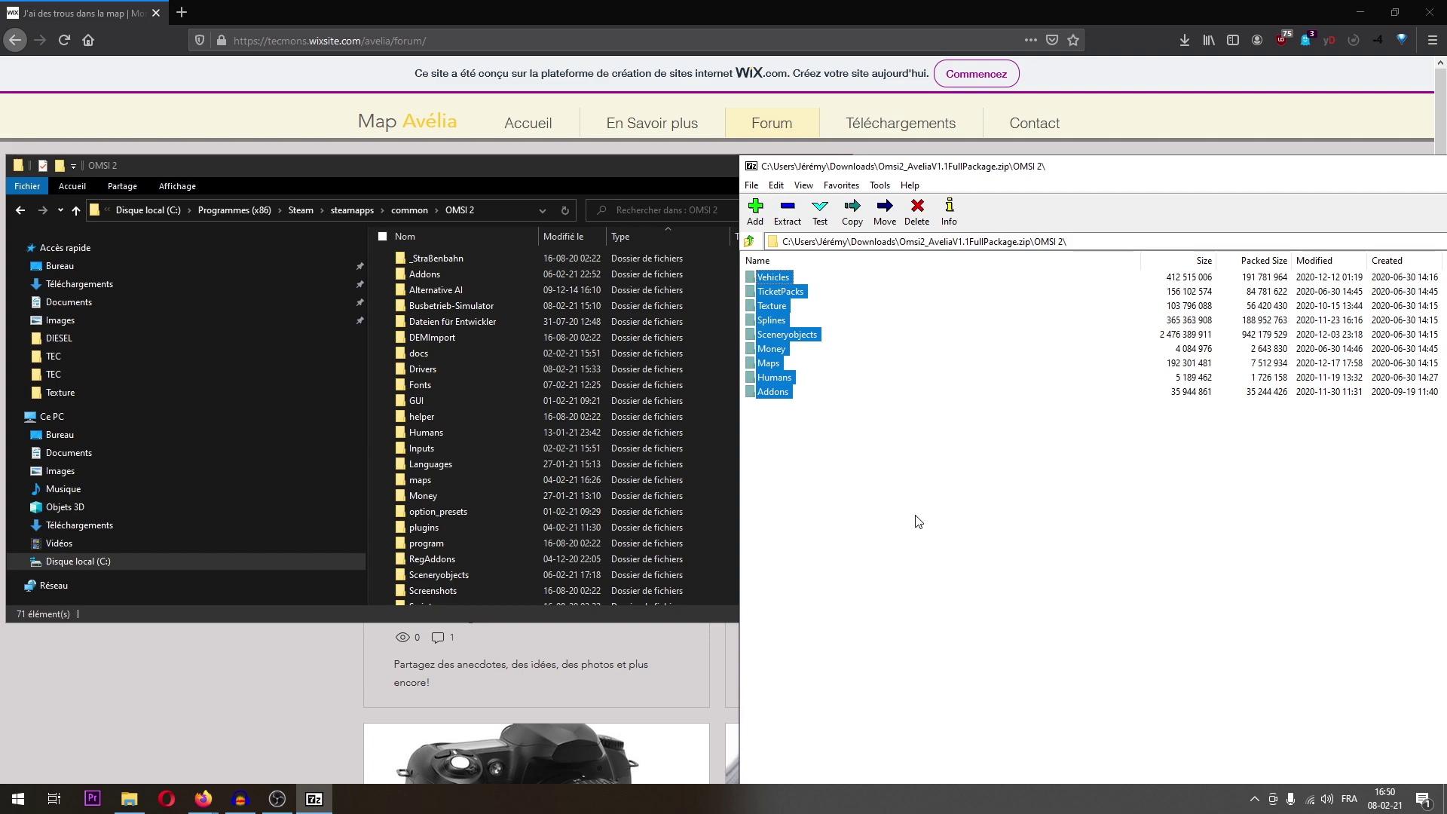
pyautogui.click(376, 327)
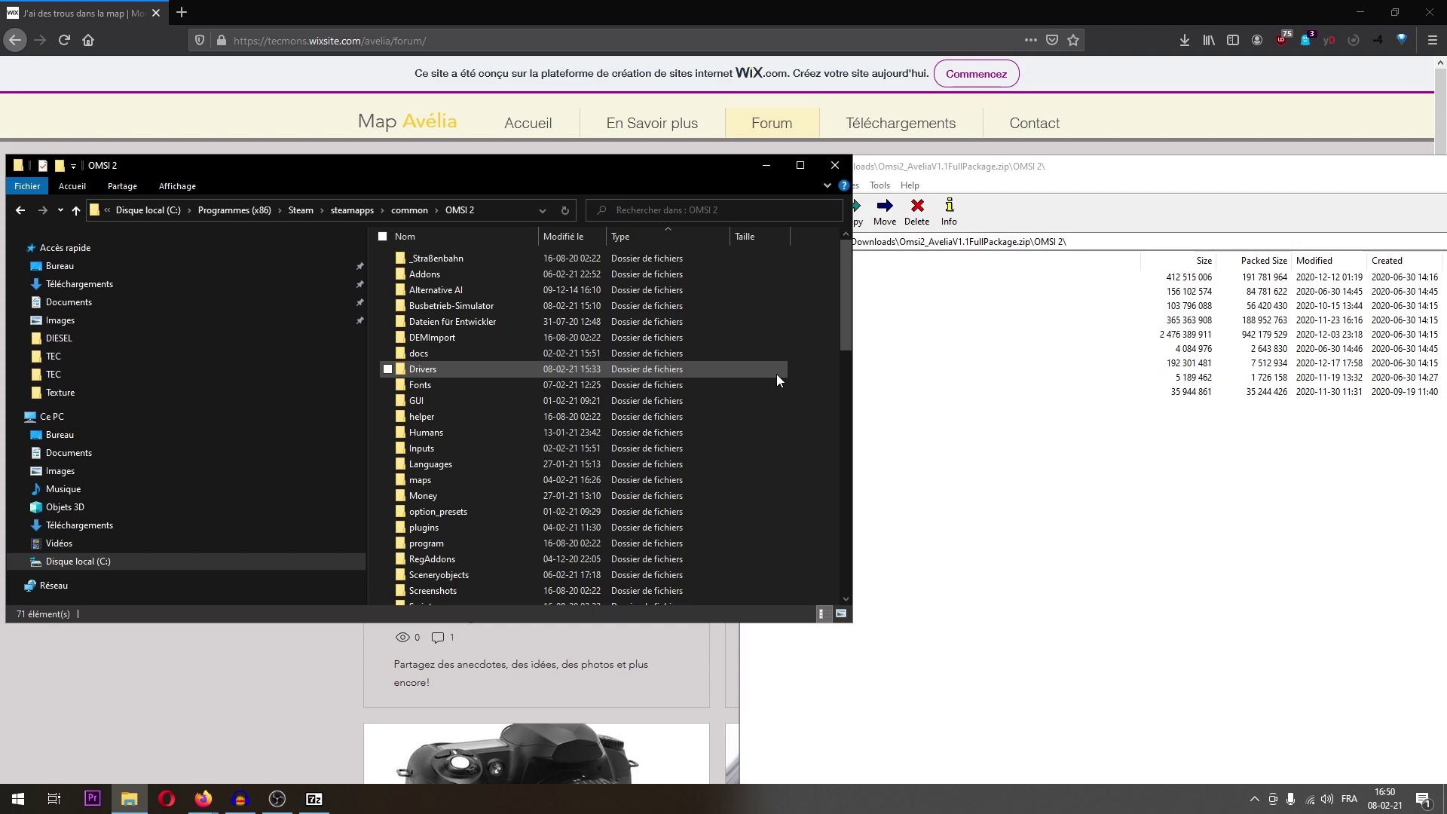
pyautogui.click(1154, 165)
pyautogui.click(894, 637)
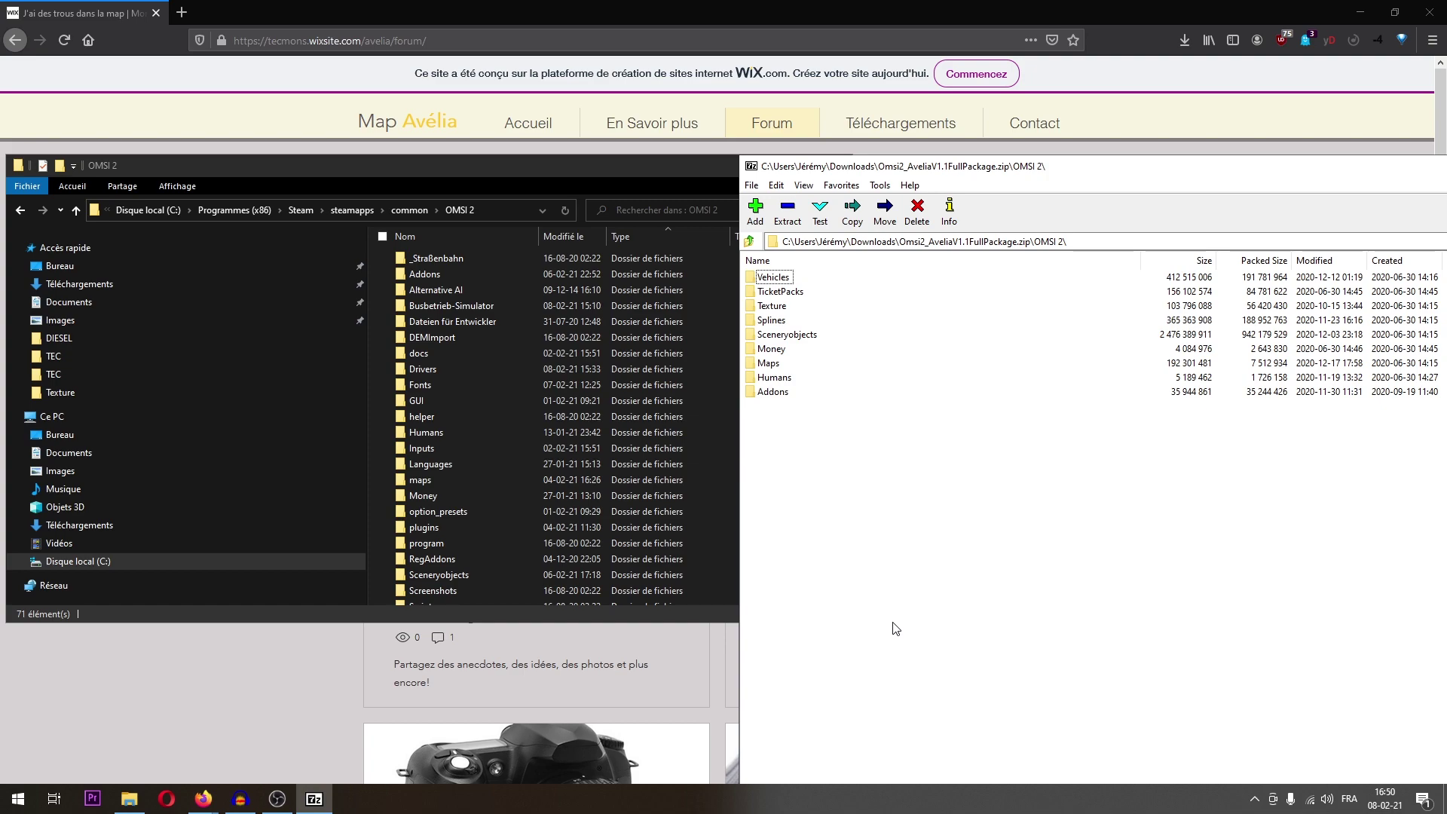
pyautogui.moveTo(937, 598); pyautogui.dragTo(929, 562)
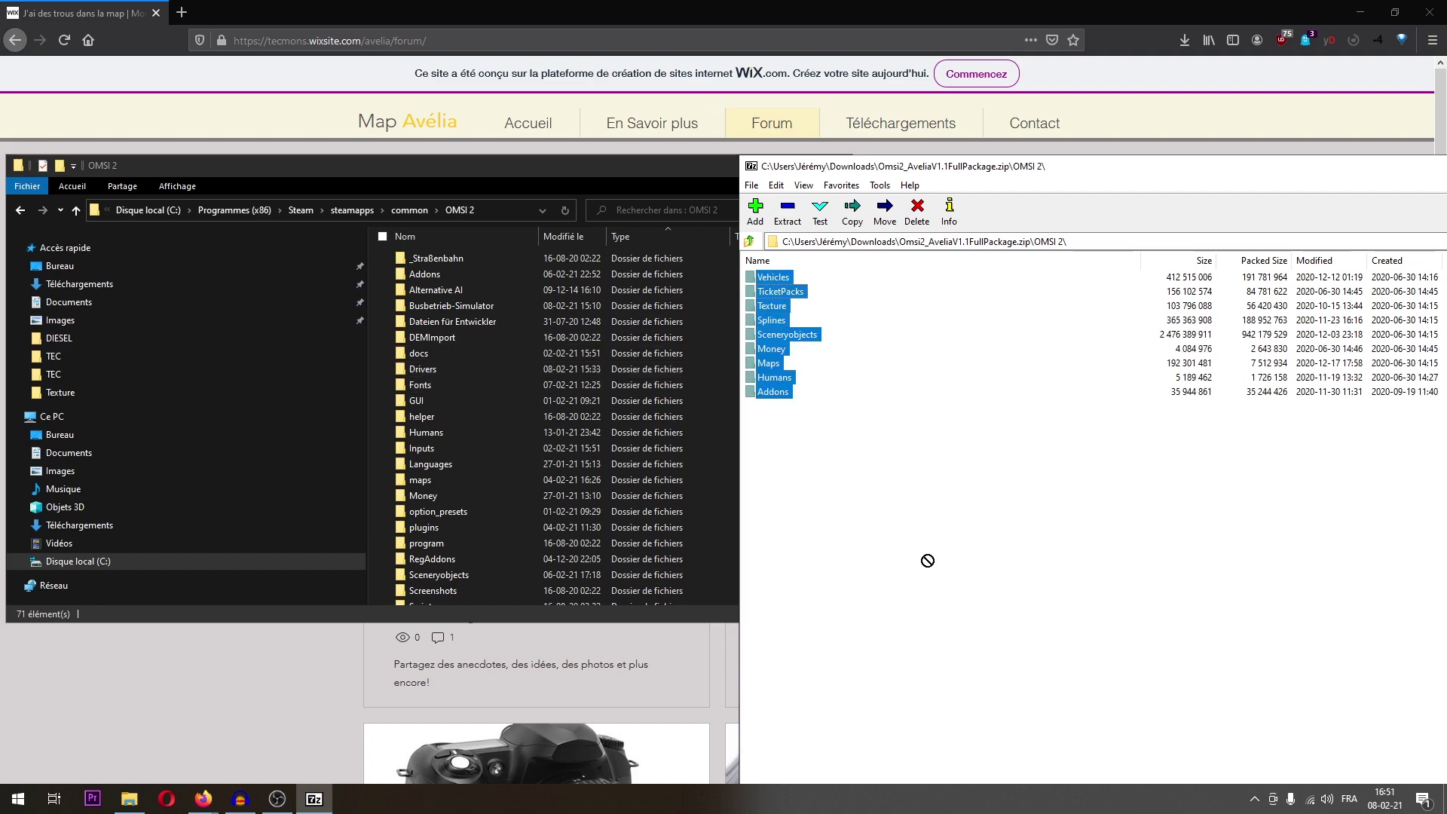
pyautogui.click(898, 509)
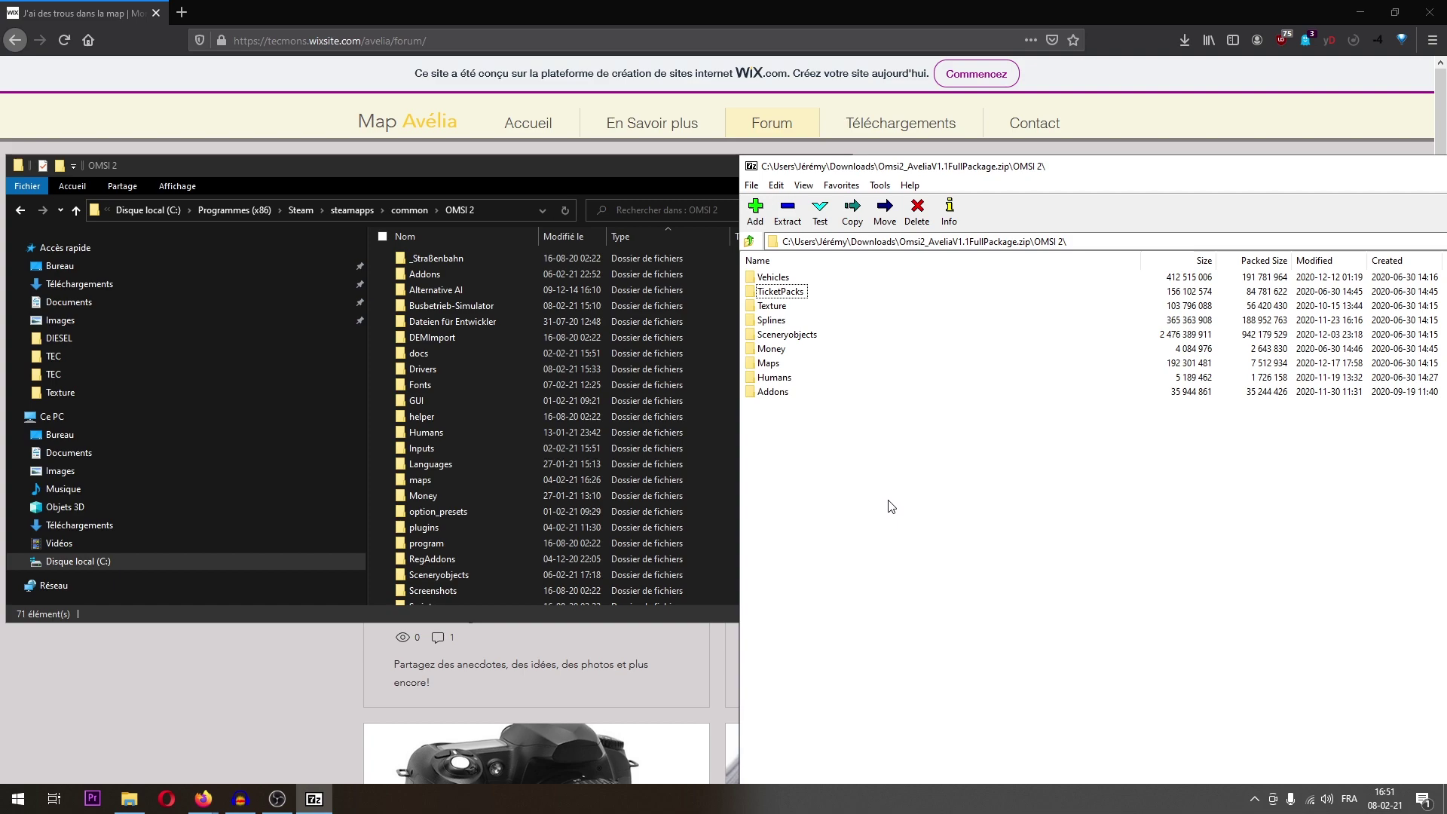